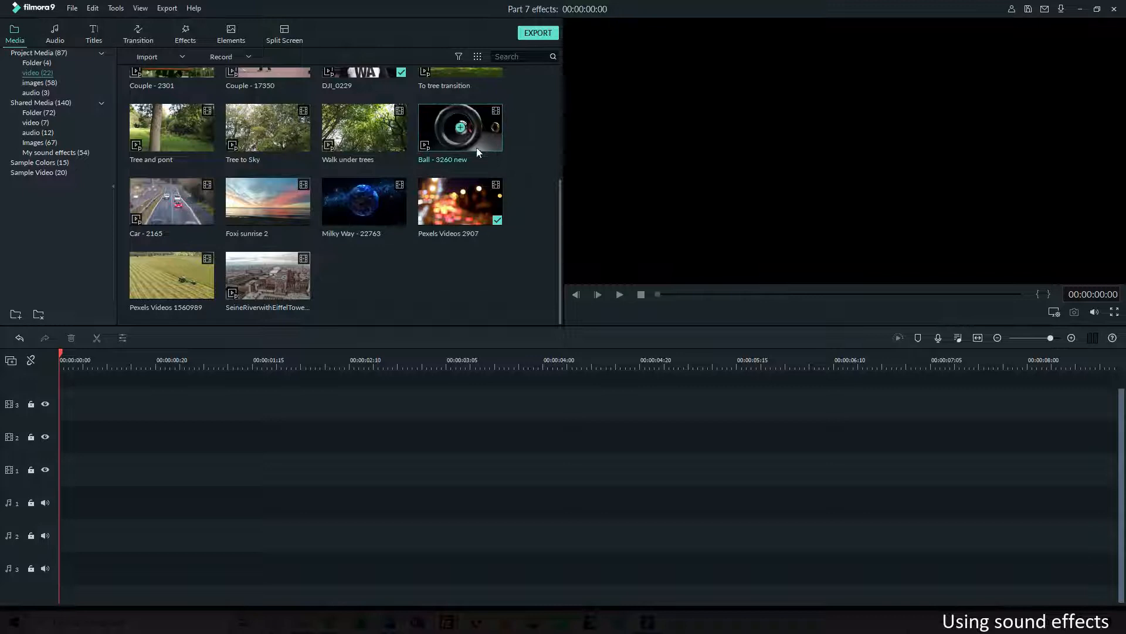
# Place the Ball - 3260 new clip at the start of video track 1, preview it, and trim its end to about 00:00:02:24.
pyautogui.moveTo(487, 140); pyautogui.dragTo(261, 509)
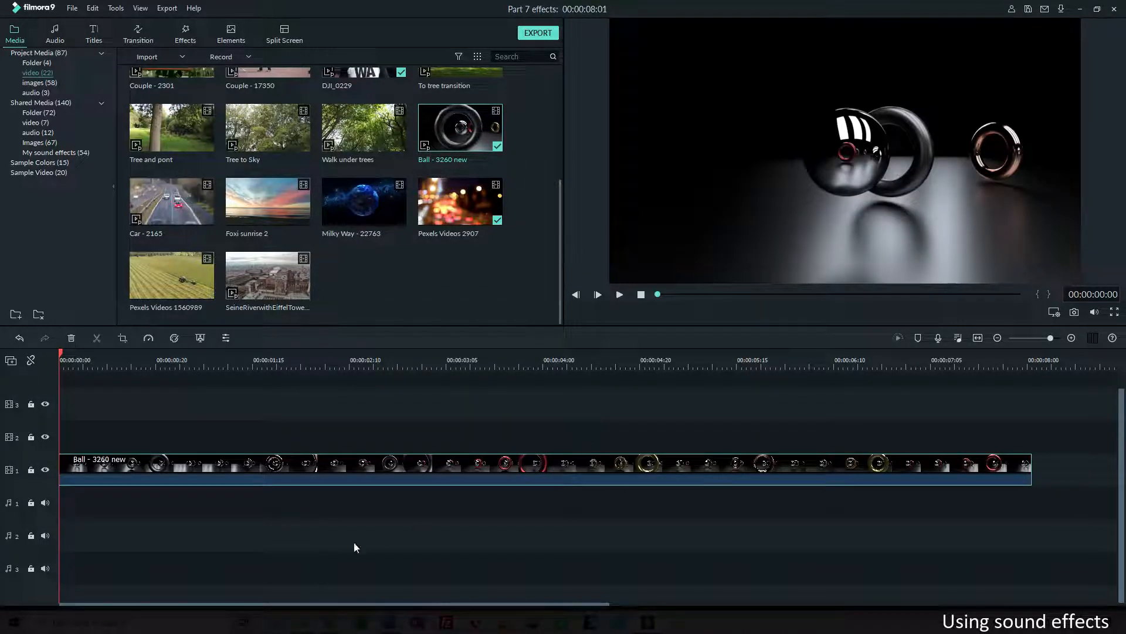
pyautogui.press('space')
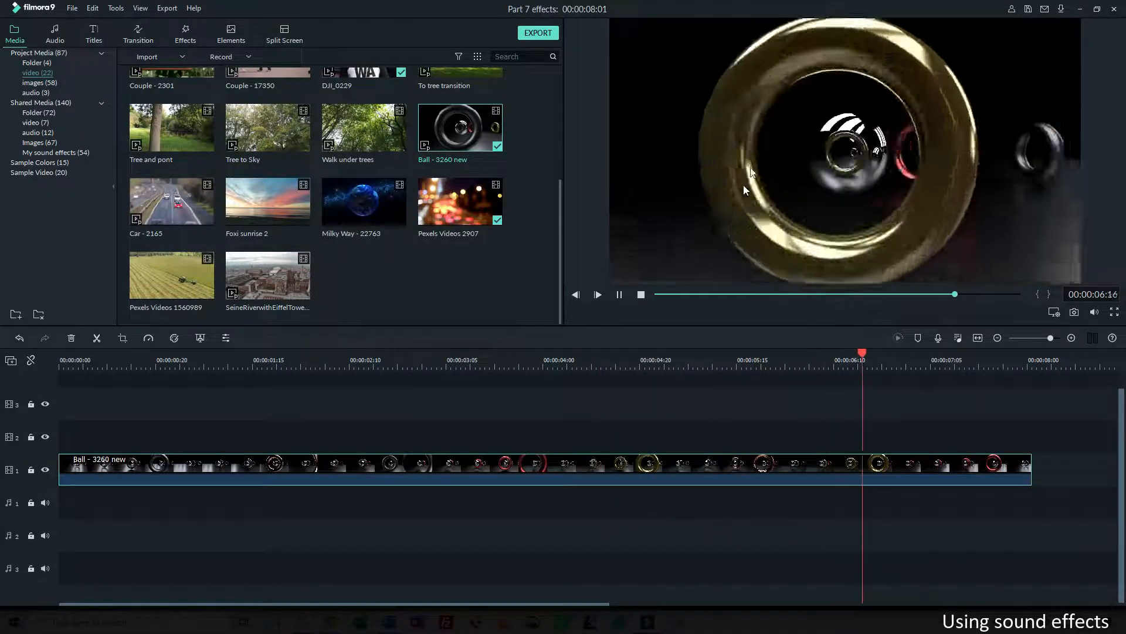
pyautogui.press('space')
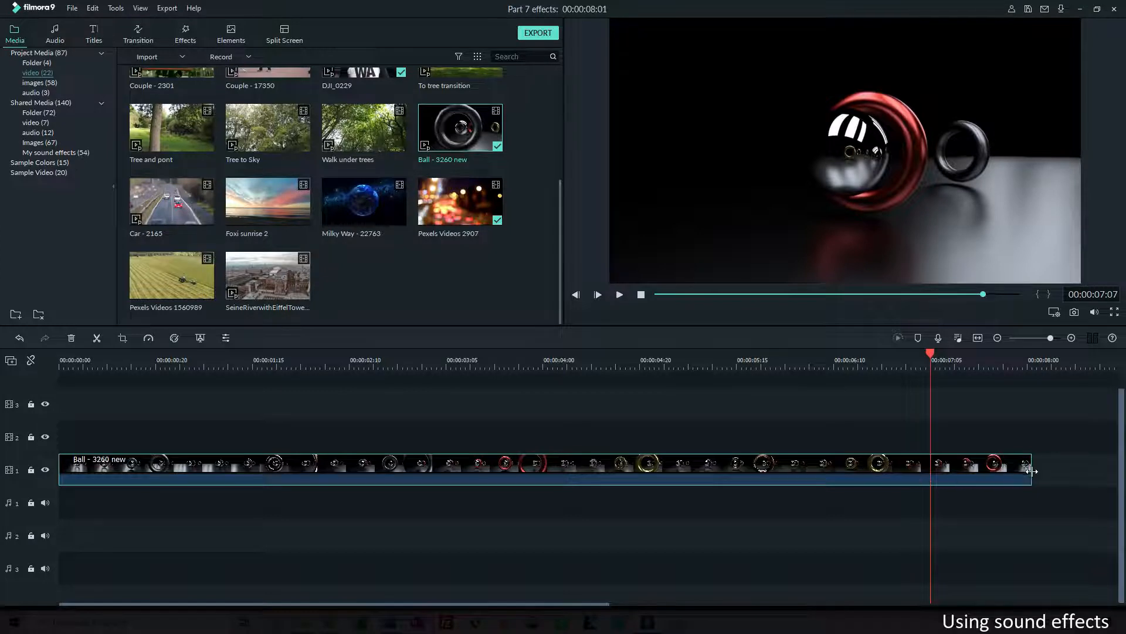
pyautogui.moveTo(1033, 470); pyautogui.dragTo(416, 469)
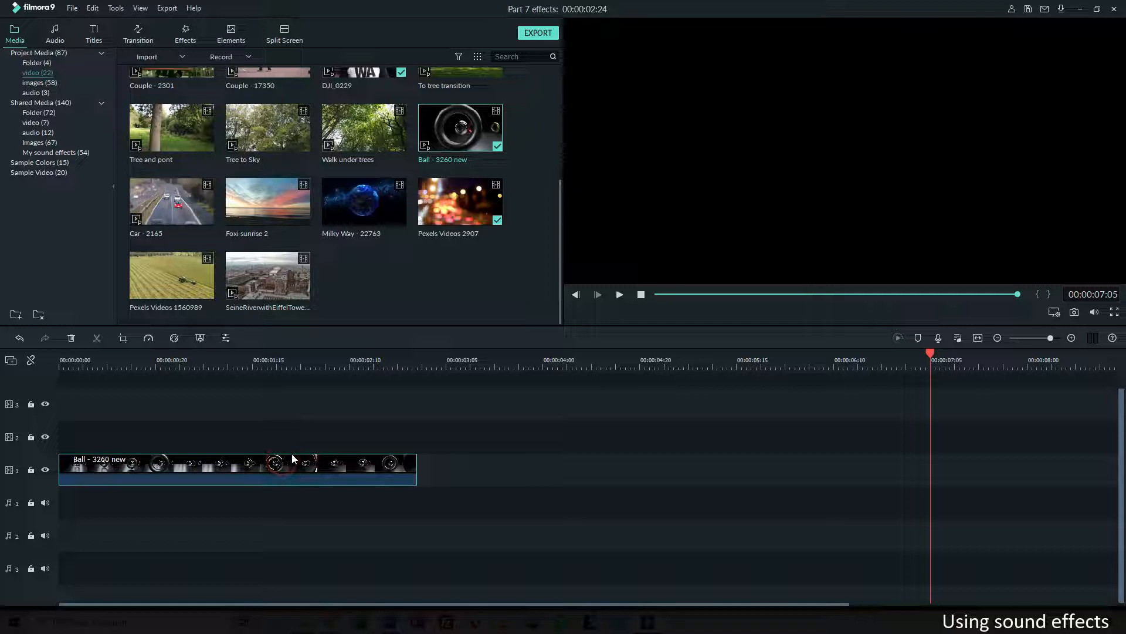
# Paste a copy of the trimmed ball clip after the original on video track 1 and delete the gap between them.
pyautogui.click(451, 361)
pyautogui.hotkey('ctrl', 'v')
pyautogui.click(441, 470)
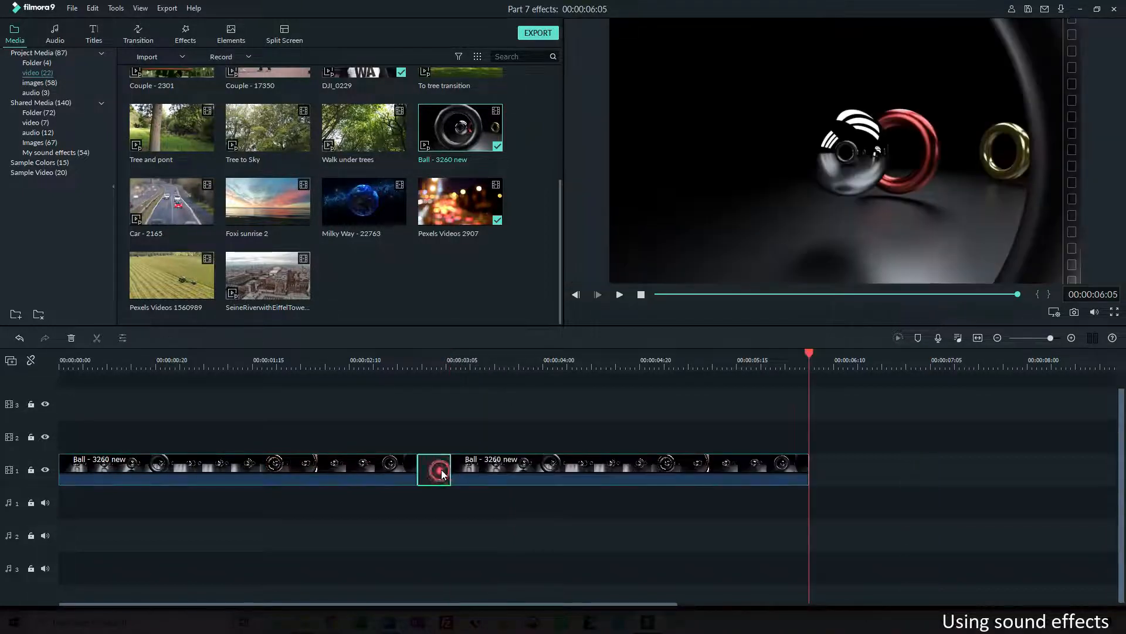
pyautogui.press('Delete')
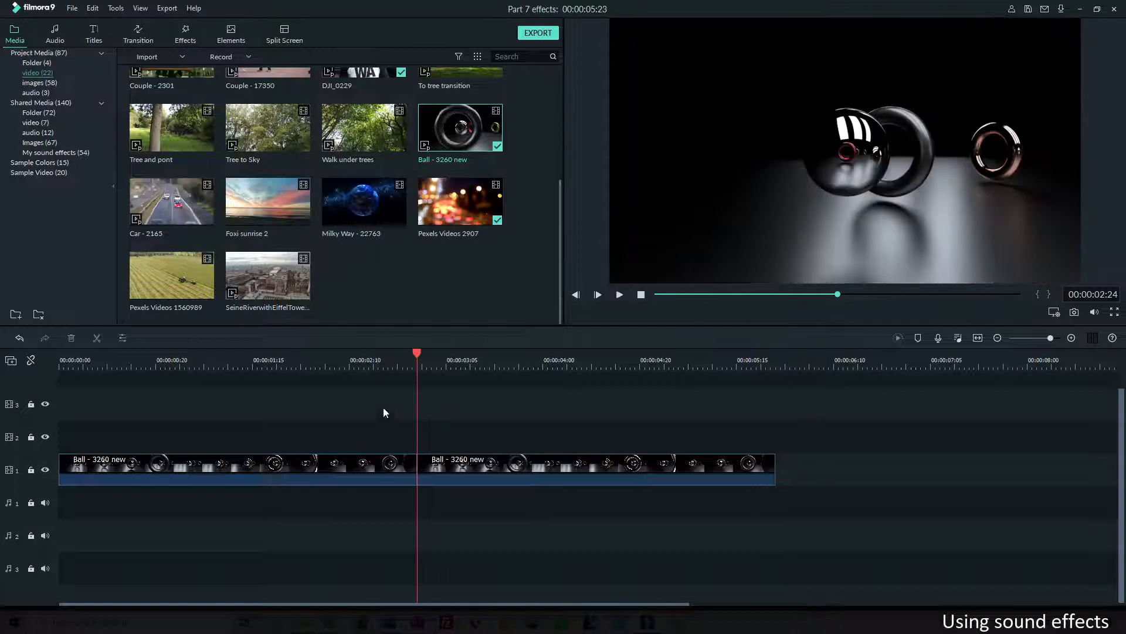
# Play the join between the two ball clips from 00:00:02:06, and delete the second copy.
pyautogui.click(330, 359)
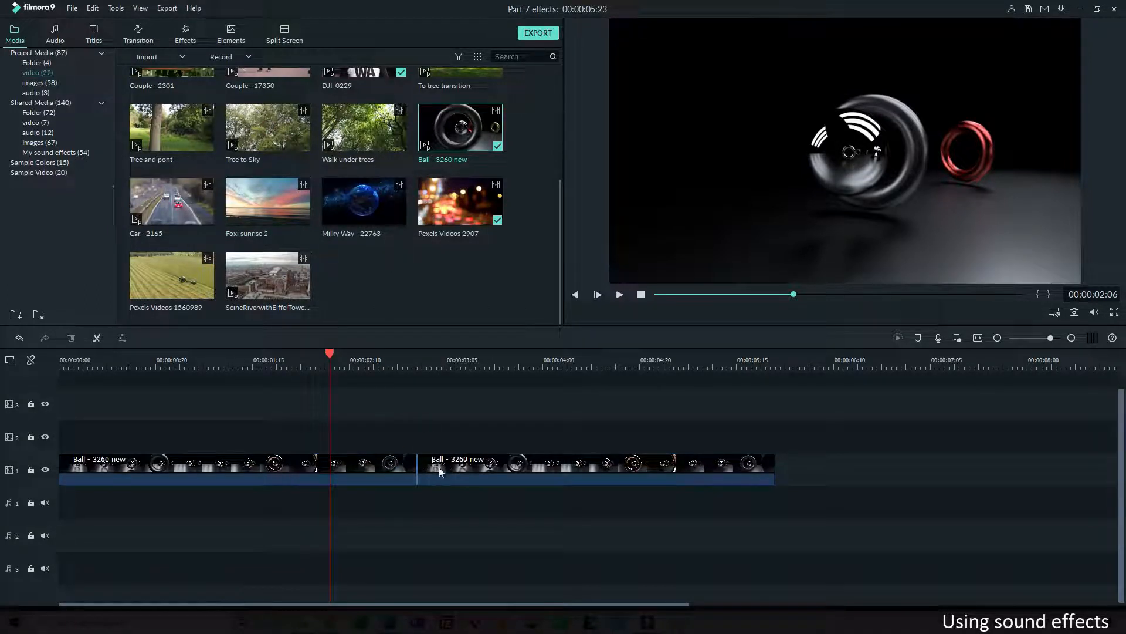
pyautogui.press('space')
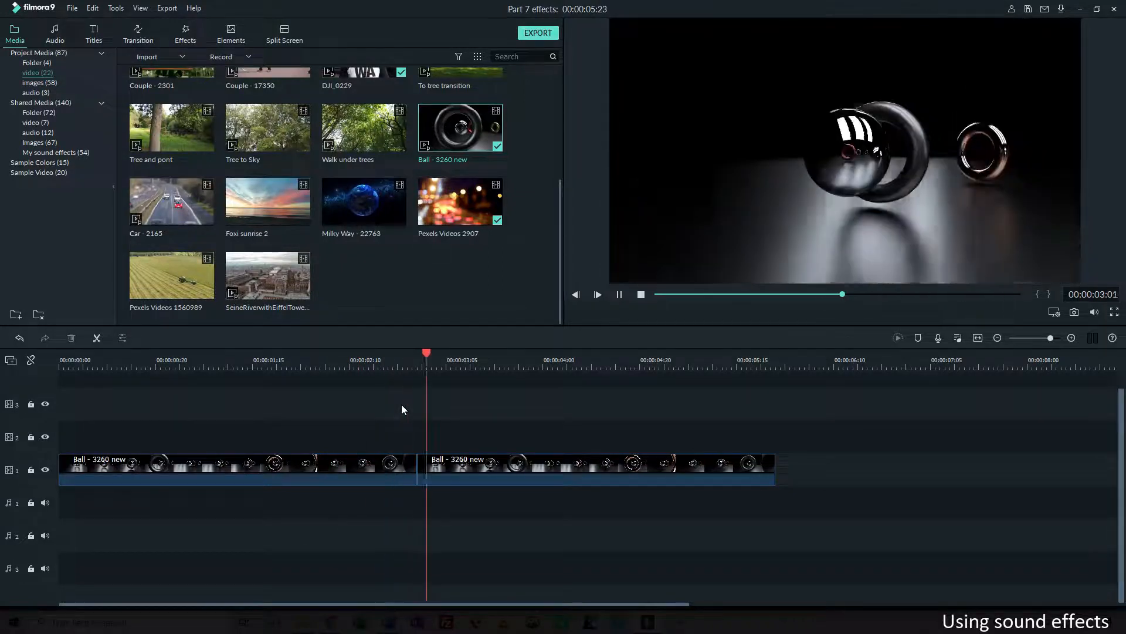
pyautogui.press('space')
pyautogui.click(485, 467)
pyautogui.press('Delete')
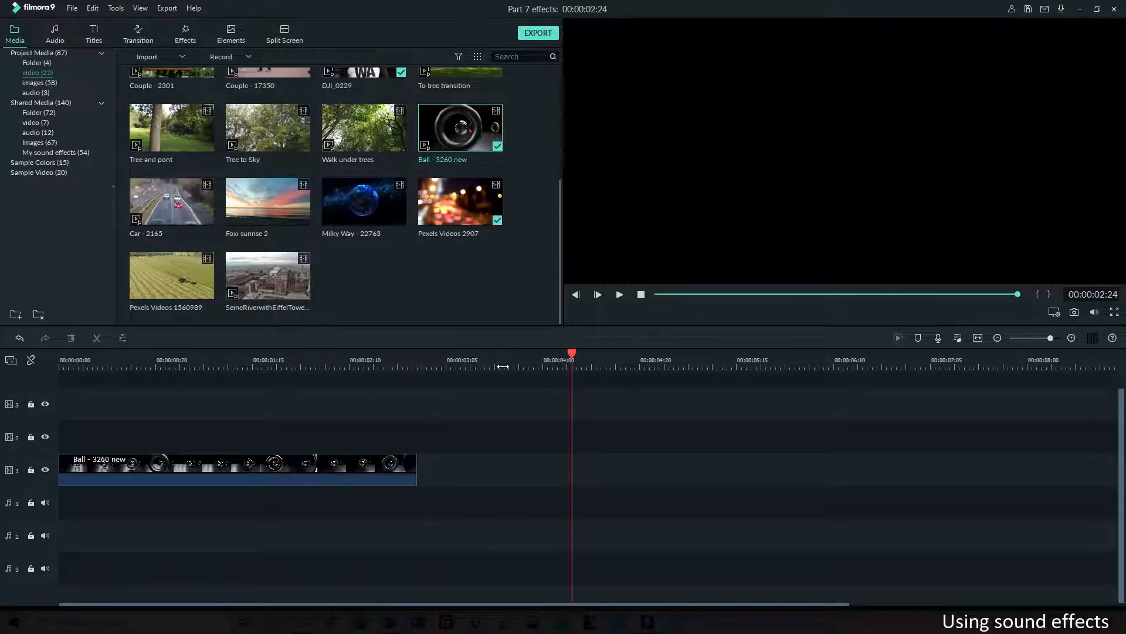
# Play the trimmed ball clip from its beginning to review the motion, and return the playhead to the start.
pyautogui.moveTo(457, 361); pyautogui.dragTo(653, 357)
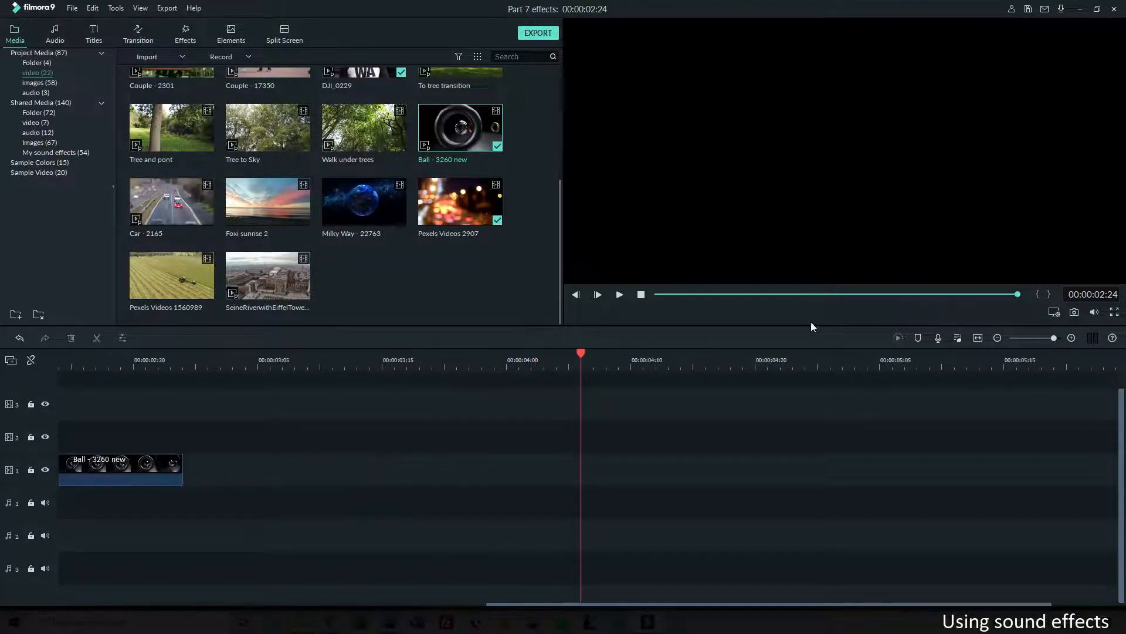
pyautogui.click(641, 294)
pyautogui.press('space')
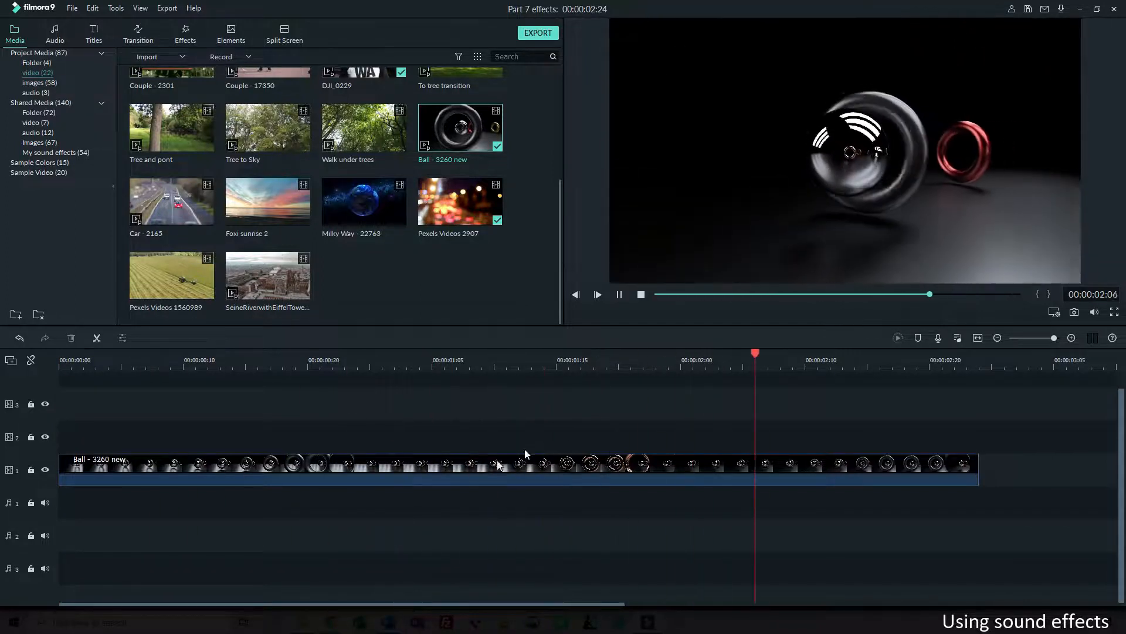
pyautogui.press('space')
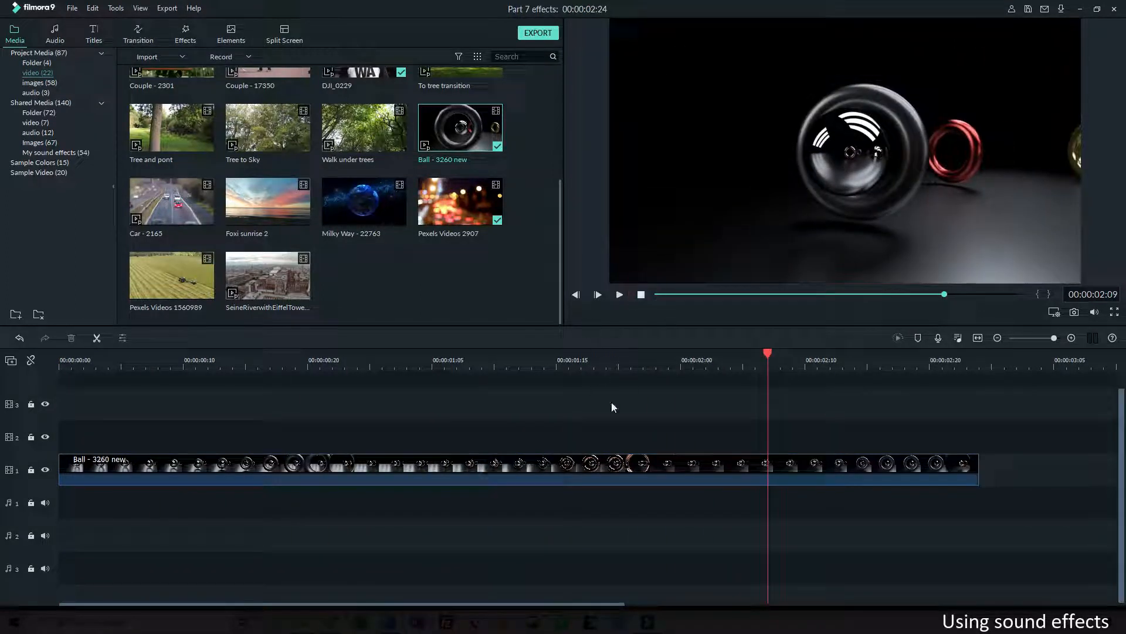
pyautogui.click(641, 294)
pyautogui.press('space')
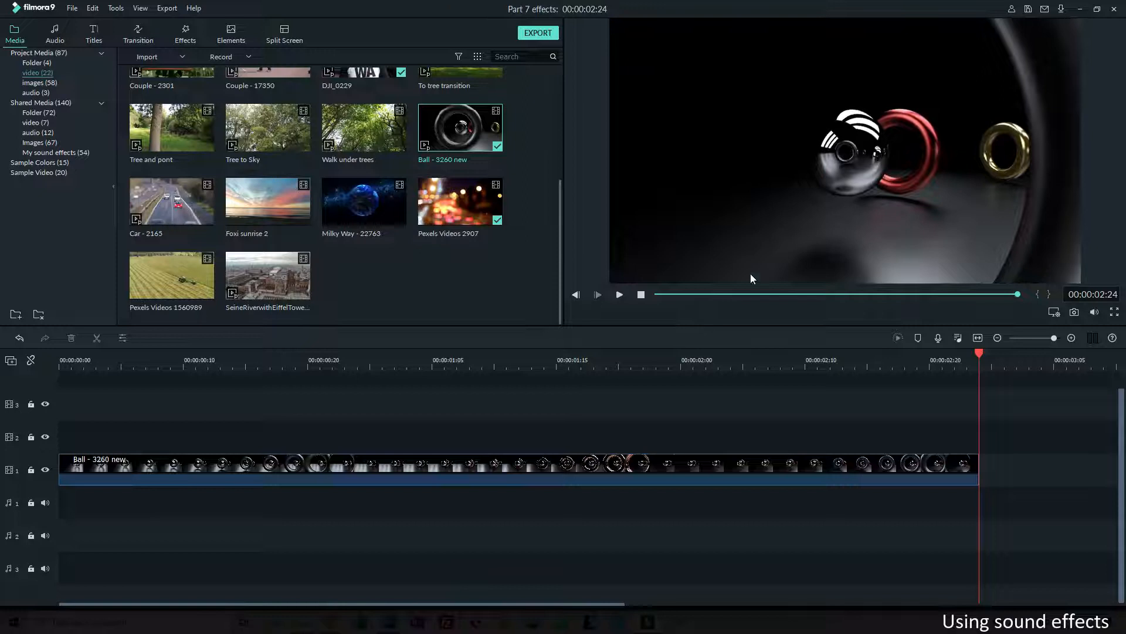
pyautogui.press('space')
pyautogui.click(641, 295)
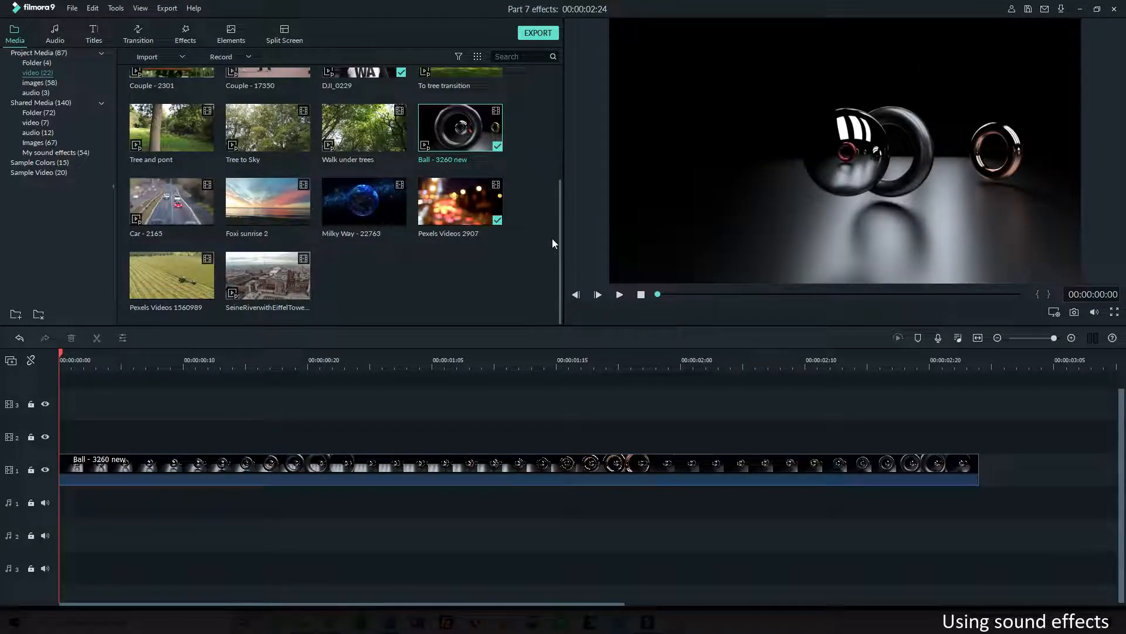
# Browse the My sound effects media folder and the built-in Sound Effect audio category, and return to the media folder.
pyautogui.click(47, 155)
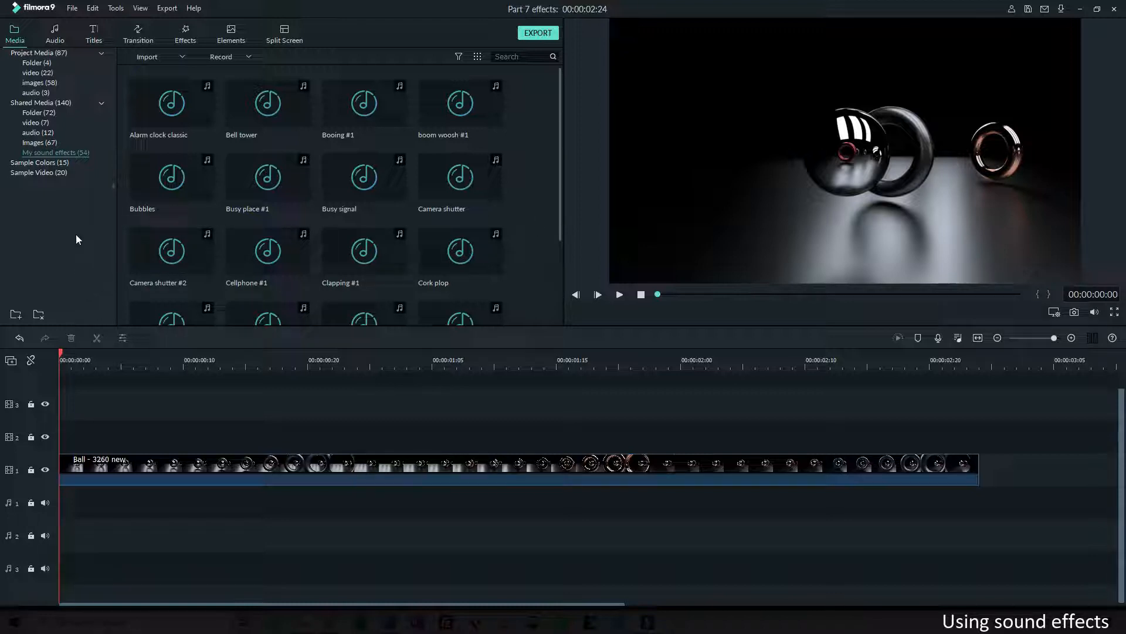
pyautogui.click(55, 35)
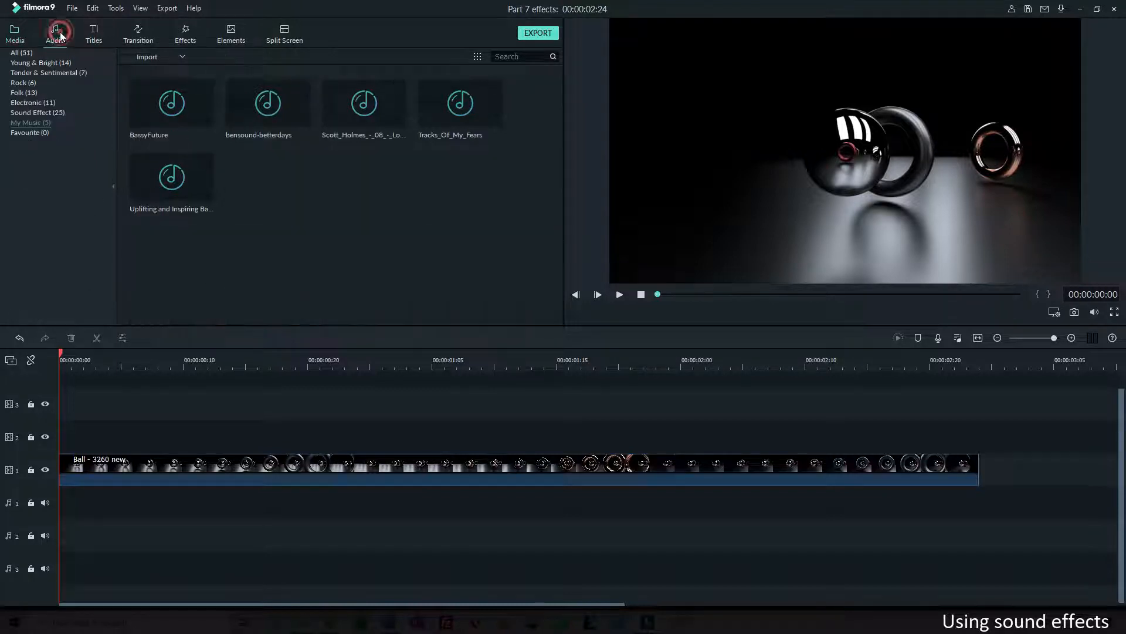
pyautogui.click(33, 113)
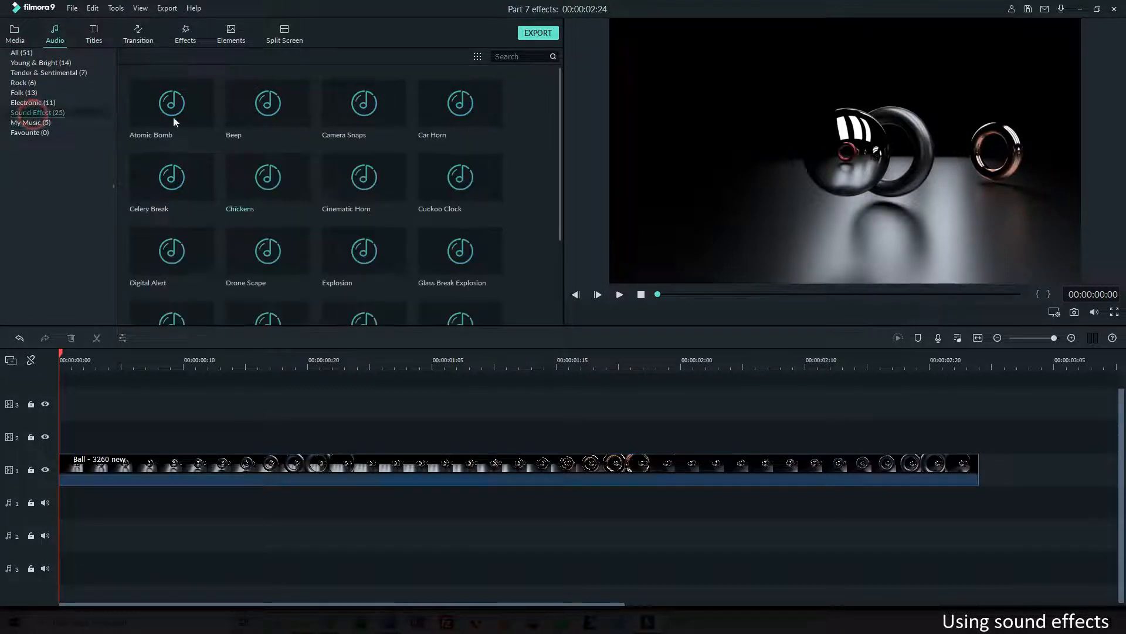
pyautogui.scroll(-5, 373, 275)
pyautogui.scroll(5, 372, 272)
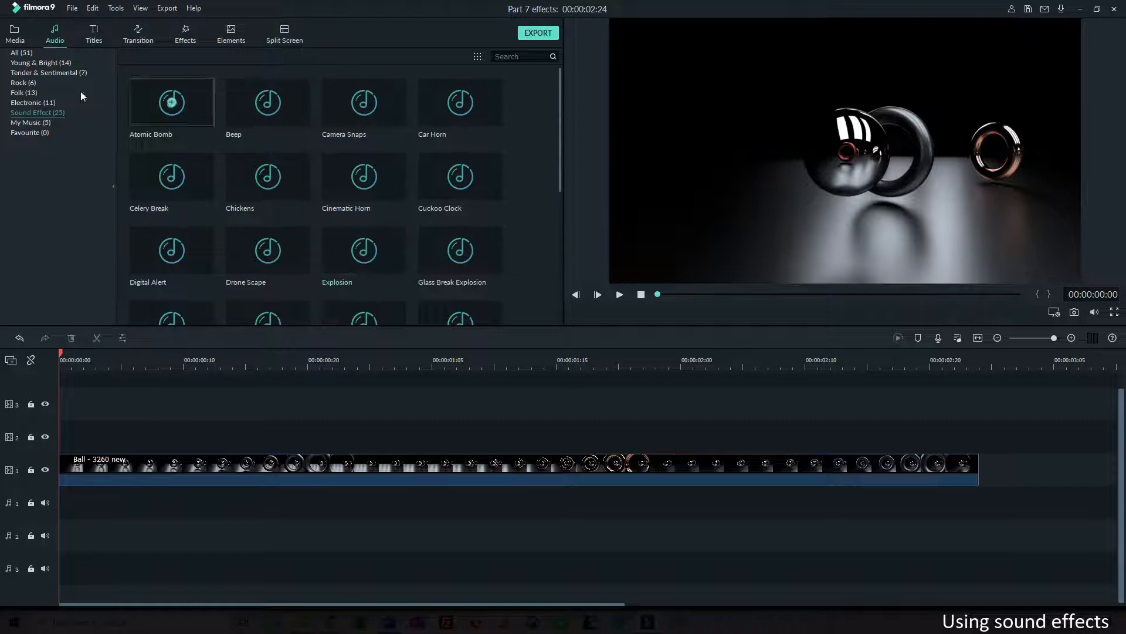
pyautogui.click(13, 29)
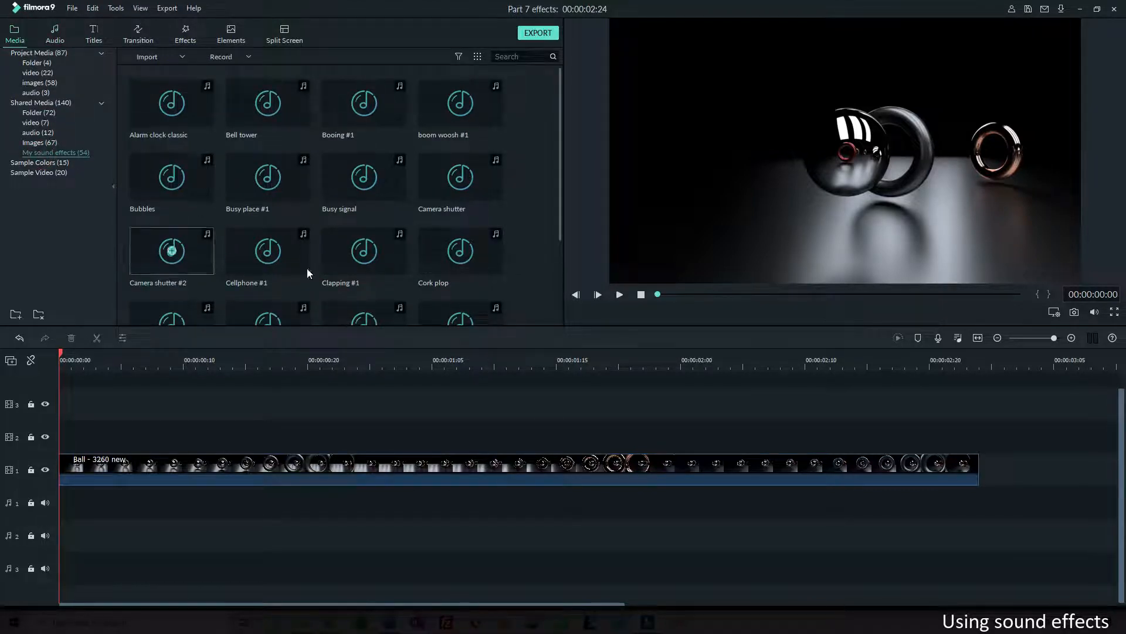
# Set the playhead to 00:00:00:10 and place the woosh #1 sound effect on audio track 1 near it.
pyautogui.scroll(-10, 527, 270)
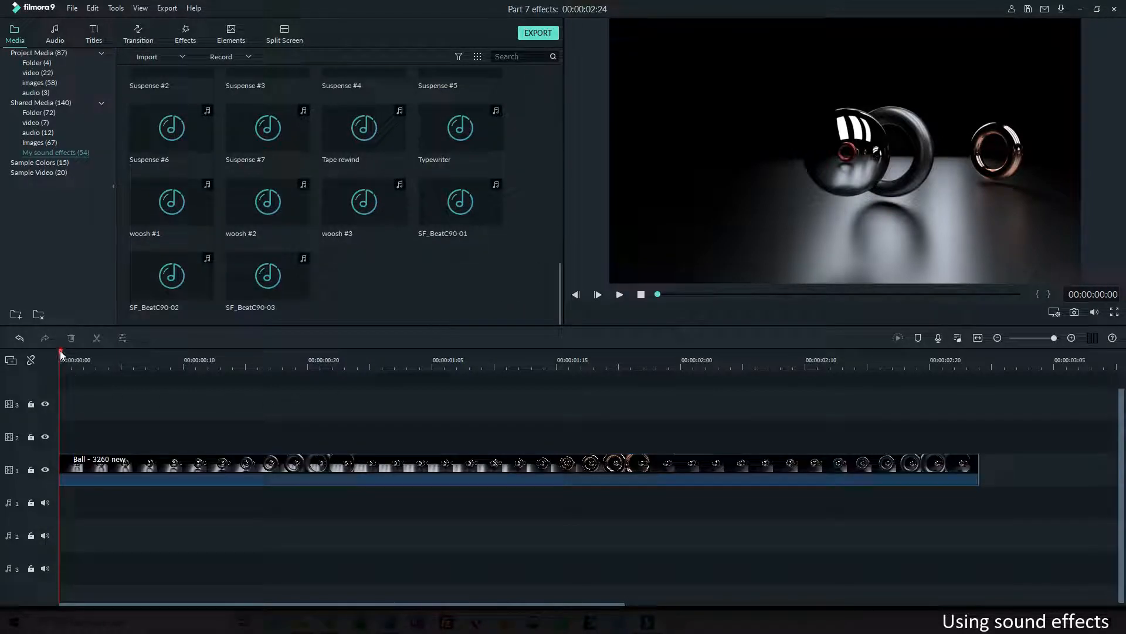
pyautogui.moveTo(60, 352); pyautogui.dragTo(191, 361)
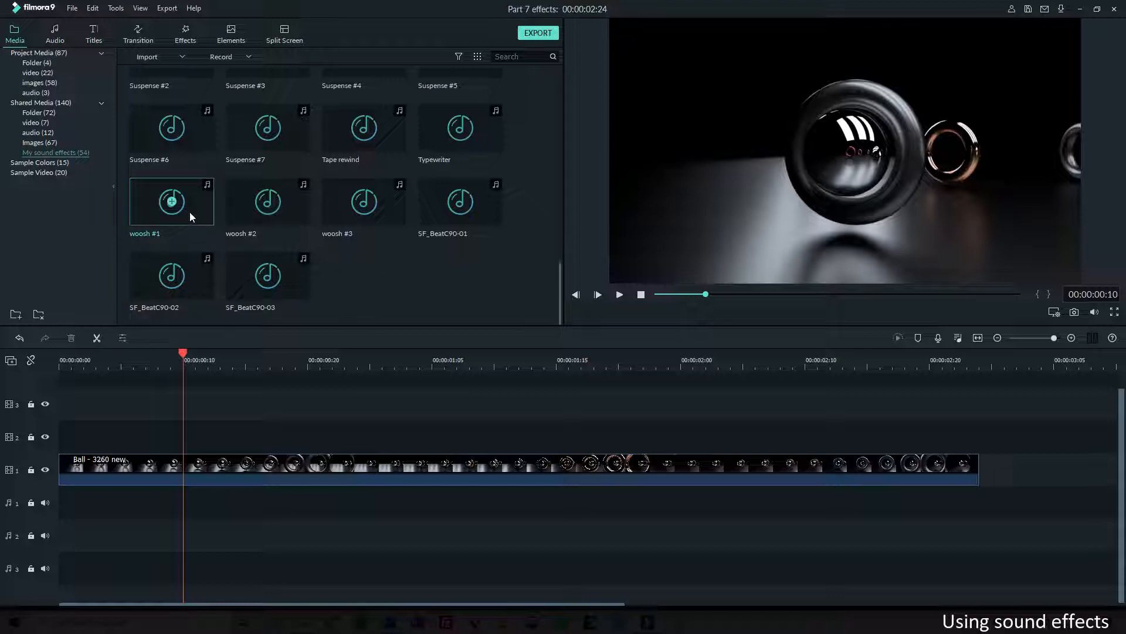
pyautogui.moveTo(199, 203); pyautogui.dragTo(174, 508)
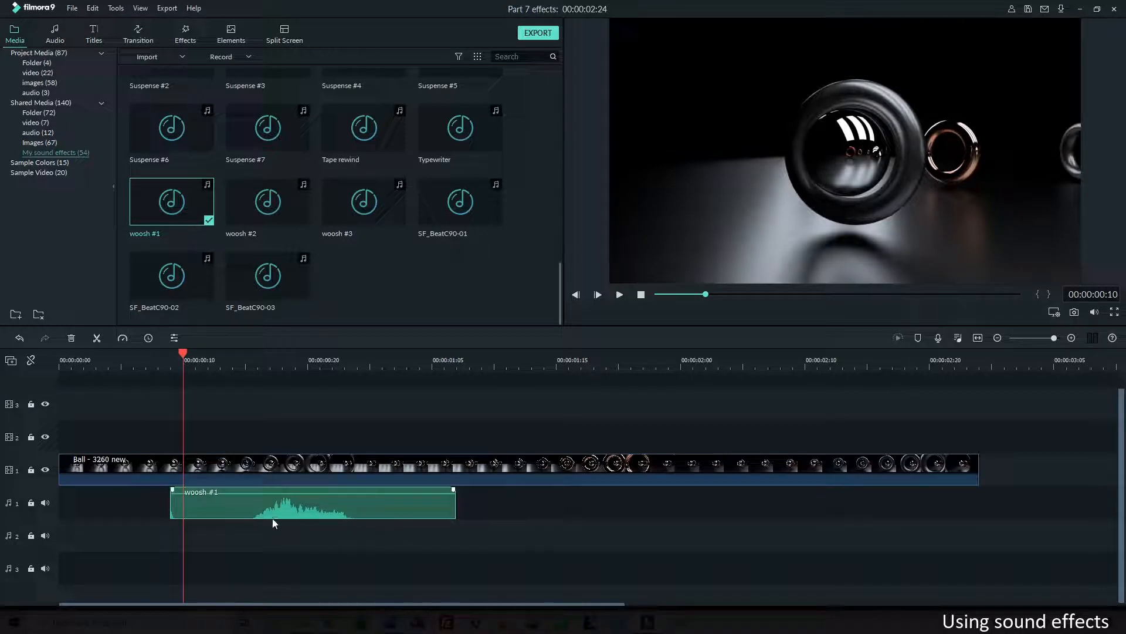
# Cut the silence before the woosh #1 sound by trimming the clip's start to 00:00:00:15.
pyautogui.click(174, 502)
pyautogui.moveTo(170, 503); pyautogui.dragTo(233, 504)
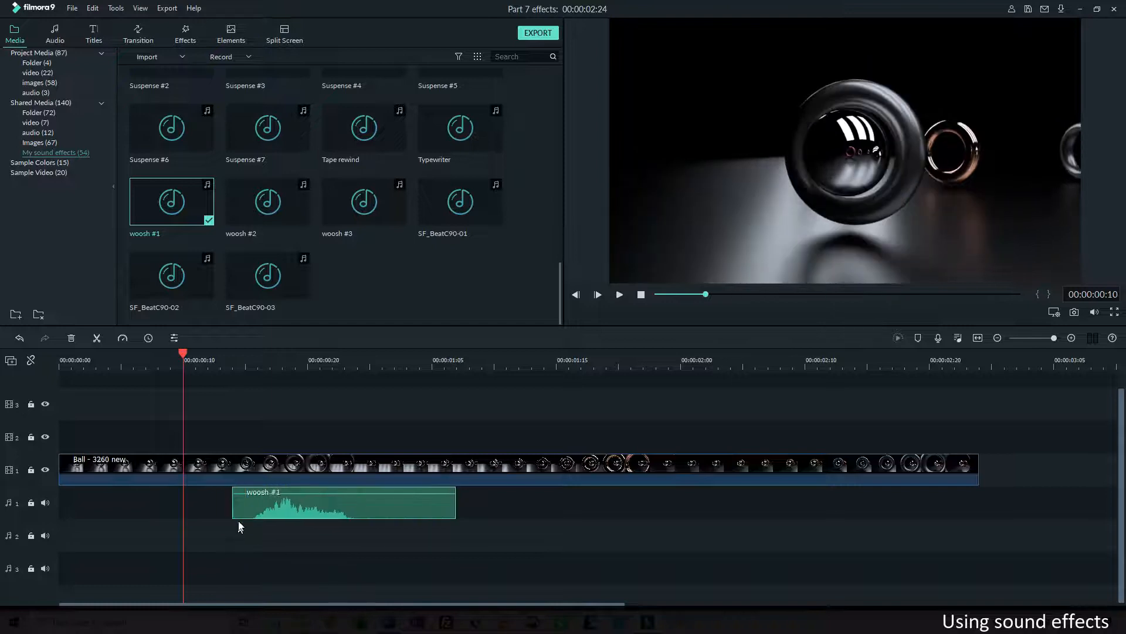
pyautogui.click(258, 359)
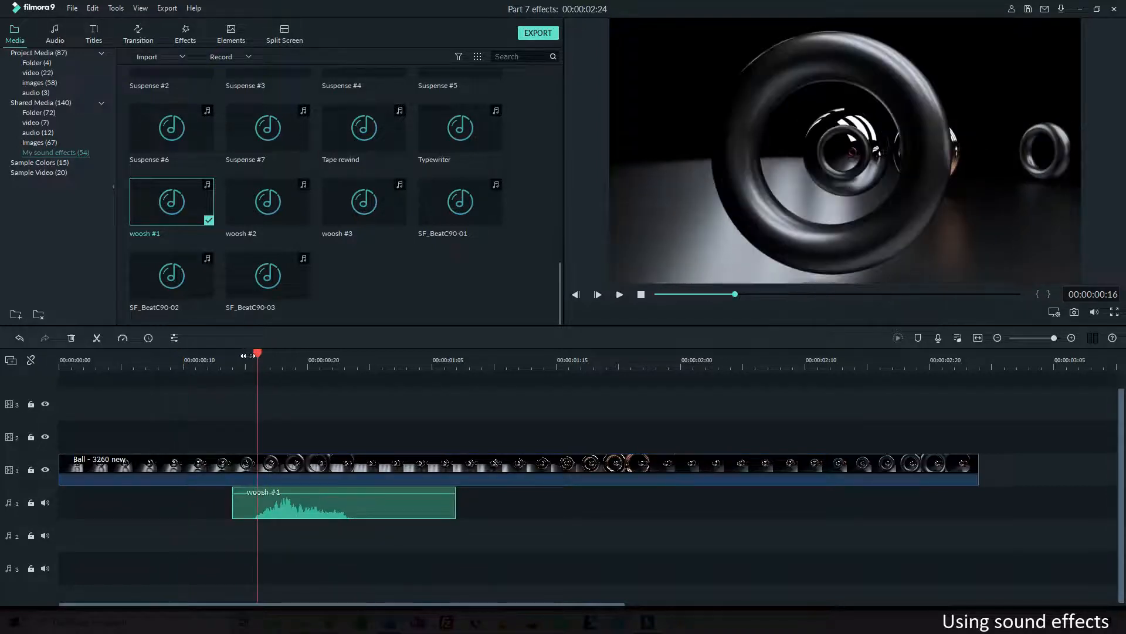
pyautogui.click(251, 354)
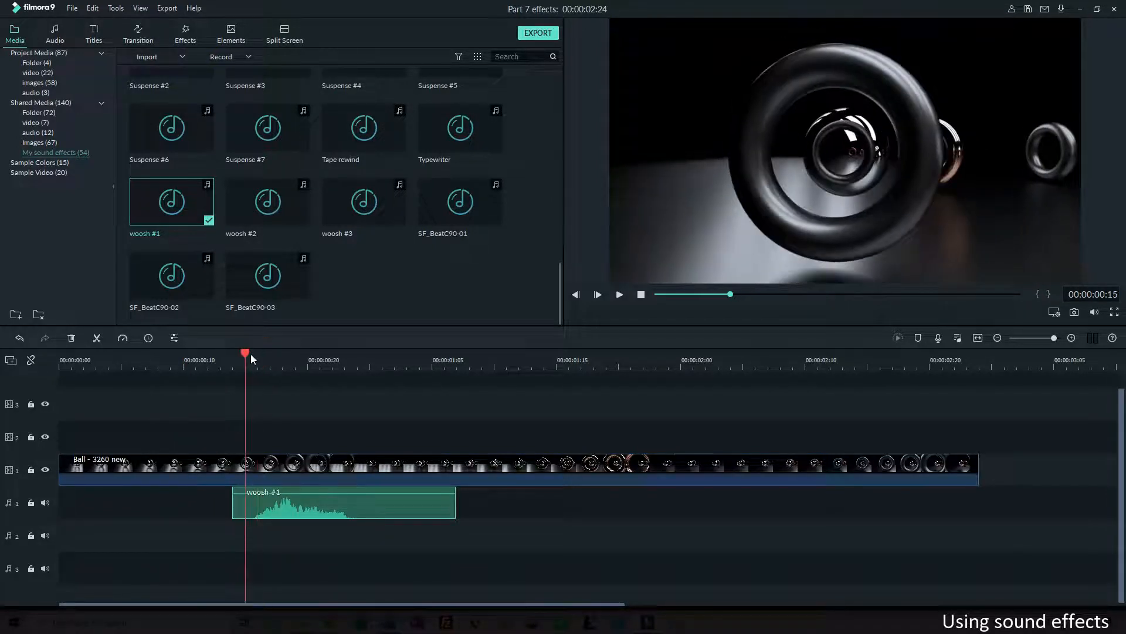
pyautogui.rightClick(250, 493)
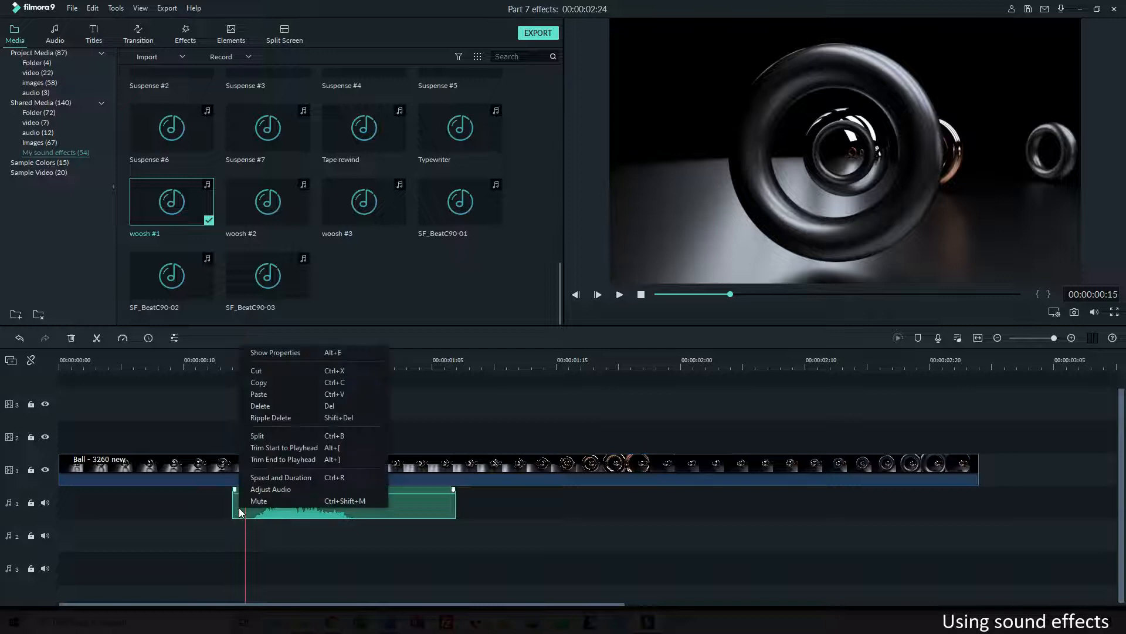
pyautogui.click(274, 448)
# Cut the silence after the woosh #1 sound by trimming the clip's end to 00:00:00:24.
pyautogui.click(346, 360)
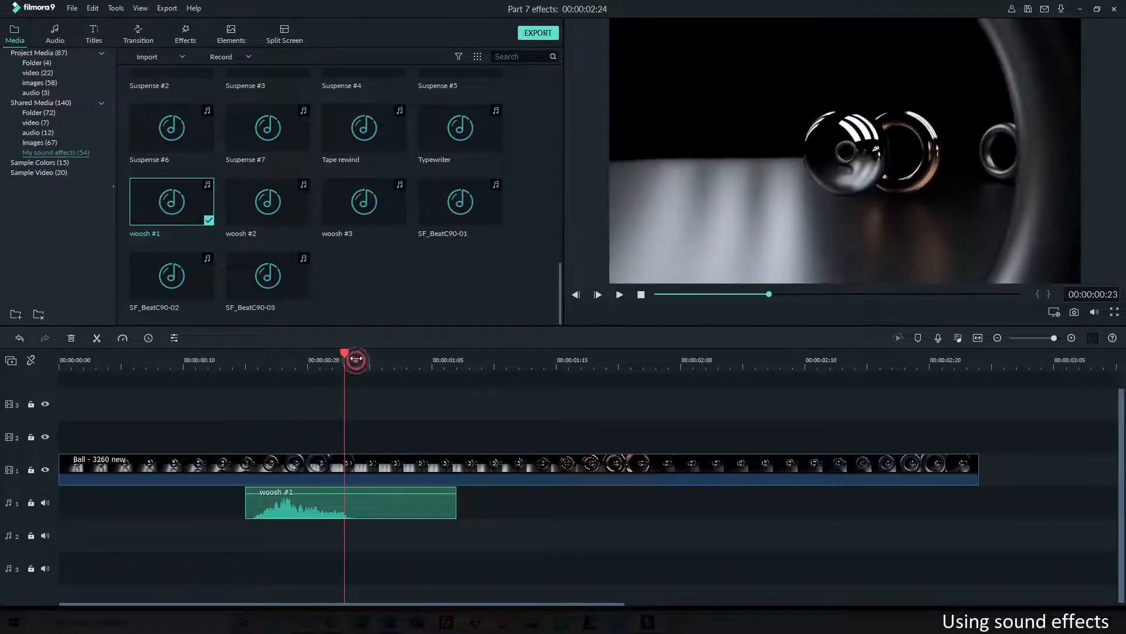
pyautogui.click(359, 360)
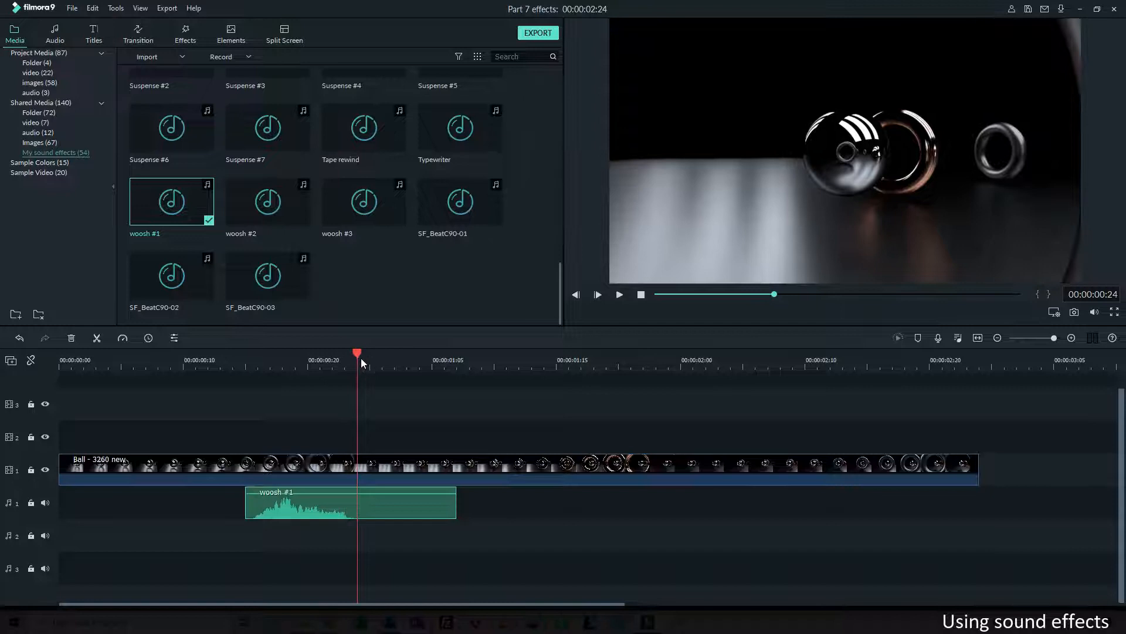
pyautogui.rightClick(377, 503)
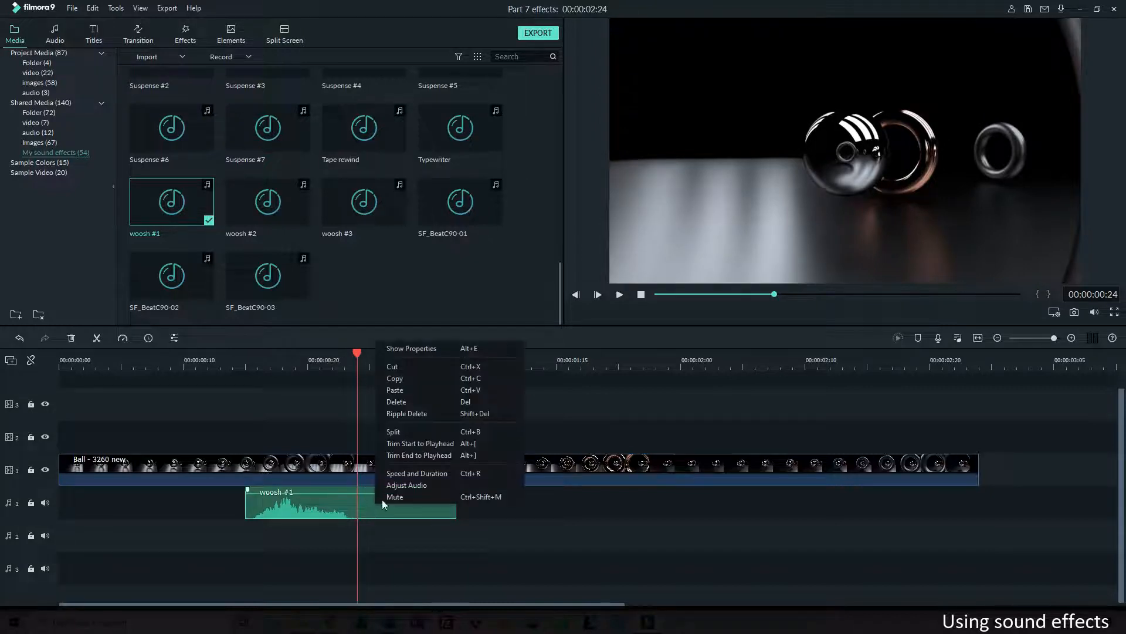
pyautogui.click(422, 455)
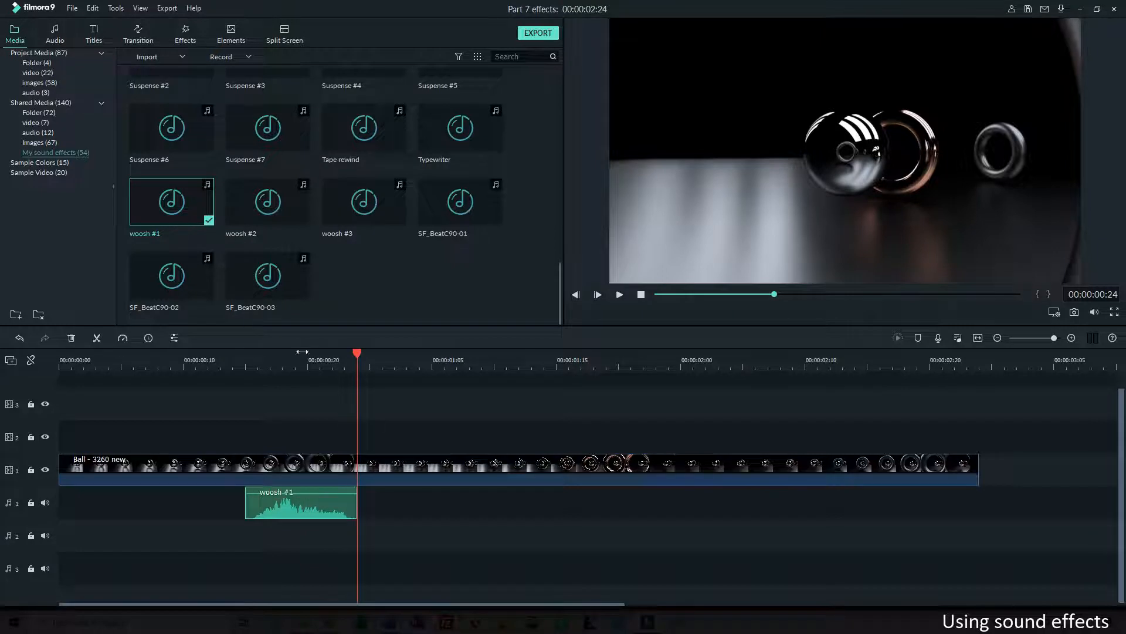
# Set the playhead to 00:00:00:11, where the ring passes the ball, and move the woosh #1 clip so its waveform peak aligns there.
pyautogui.moveTo(354, 352); pyautogui.dragTo(192, 374)
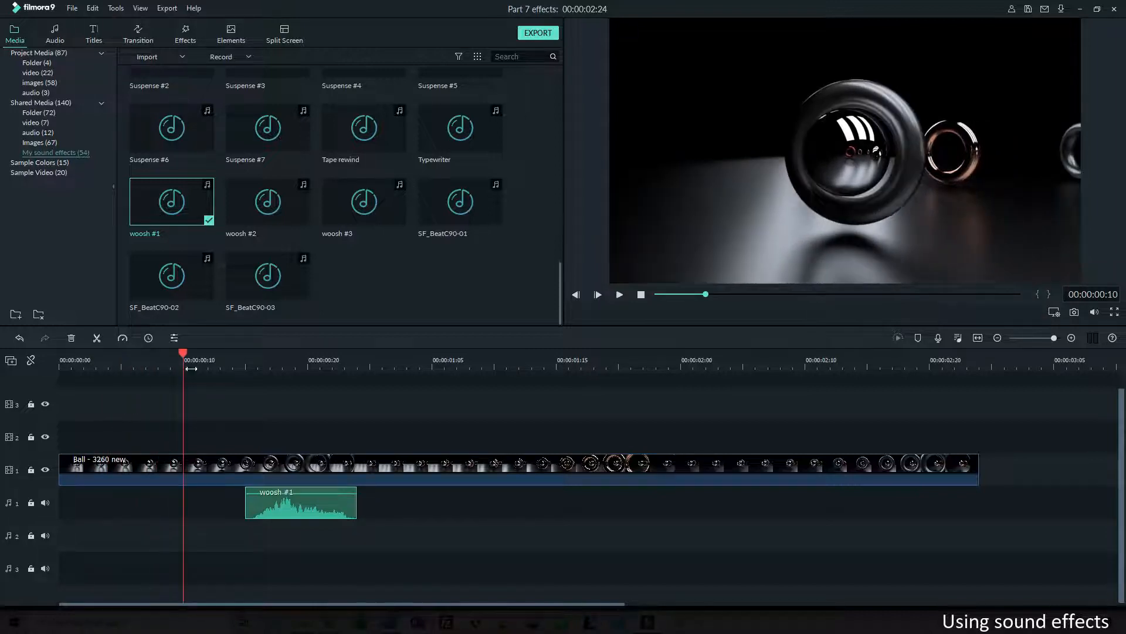
pyautogui.click(209, 359)
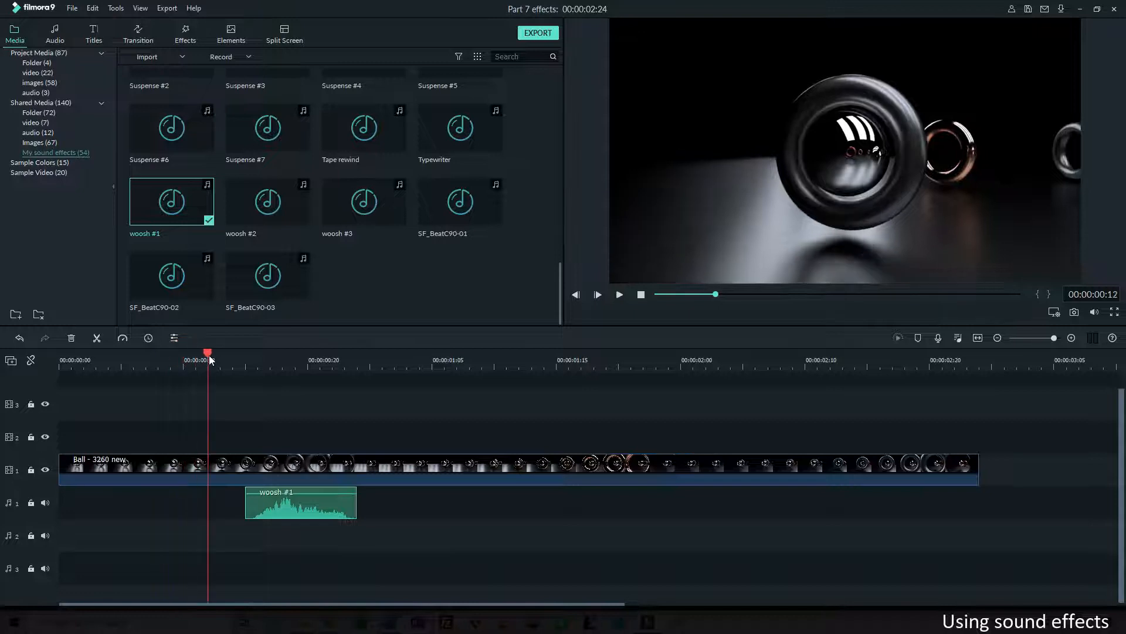
pyautogui.moveTo(206, 352); pyautogui.dragTo(195, 352)
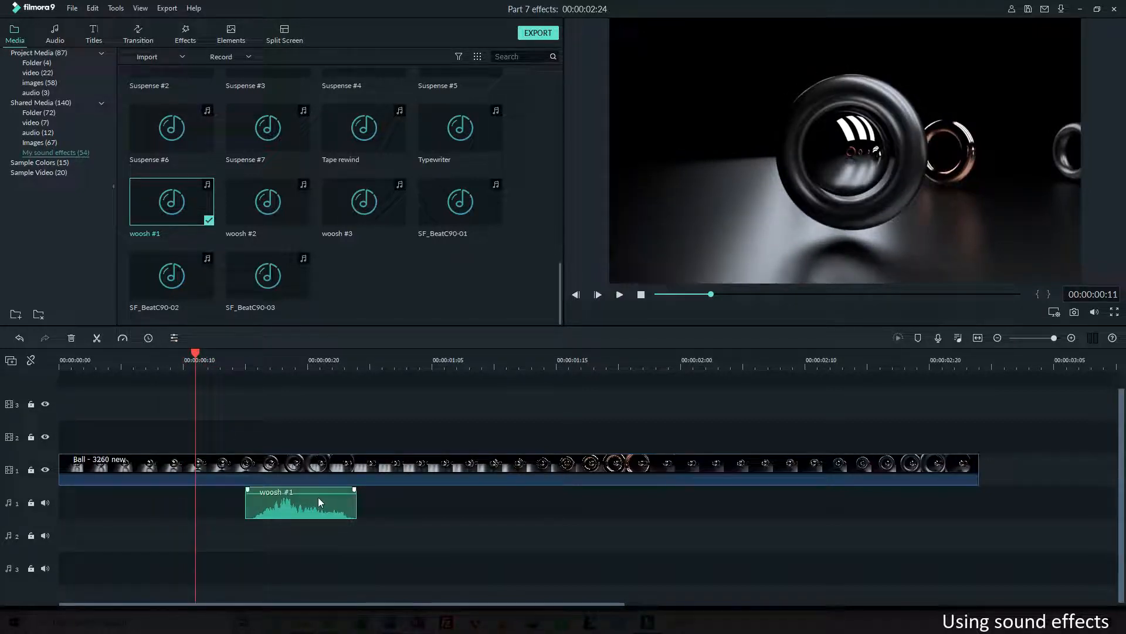
pyautogui.moveTo(288, 502)
pyautogui.moveTo(332, 499); pyautogui.dragTo(227, 497)
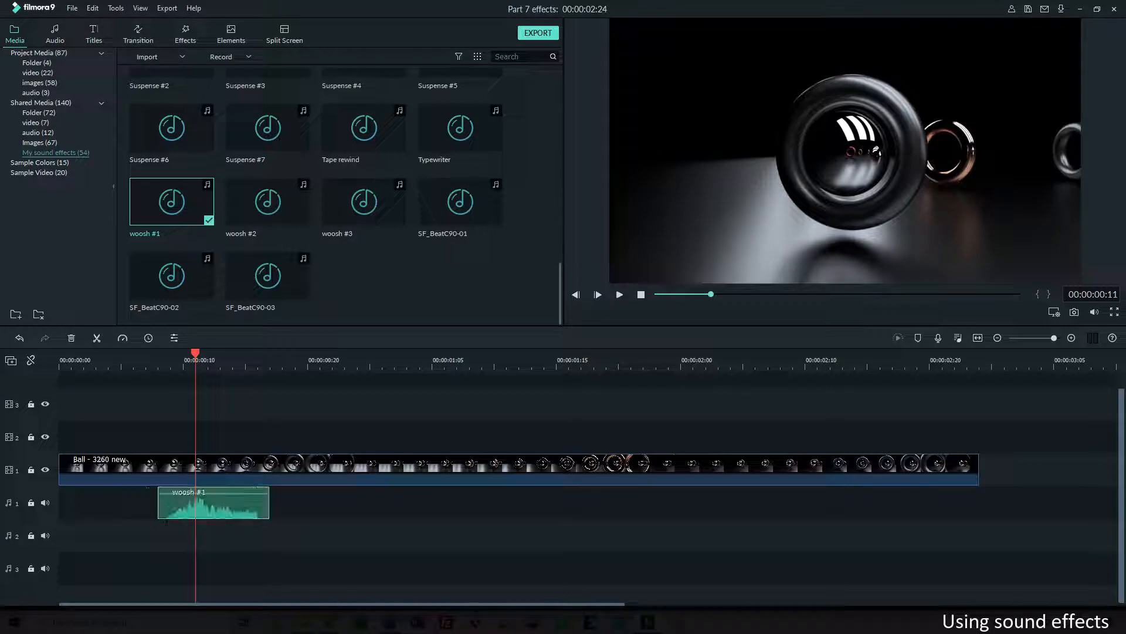
# Copy the trimmed woosh #1 clip and add a timeline marker at 00:00:01:11, where the second ring passes the ball.
pyautogui.rightClick(240, 508)
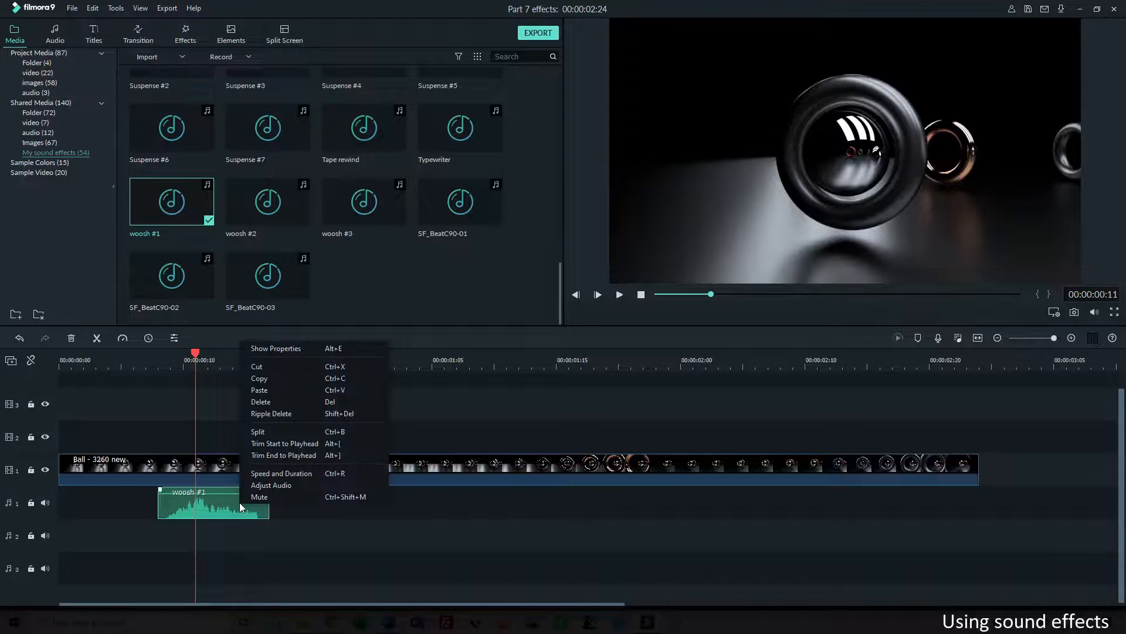
pyautogui.click(264, 385)
pyautogui.moveTo(178, 202)
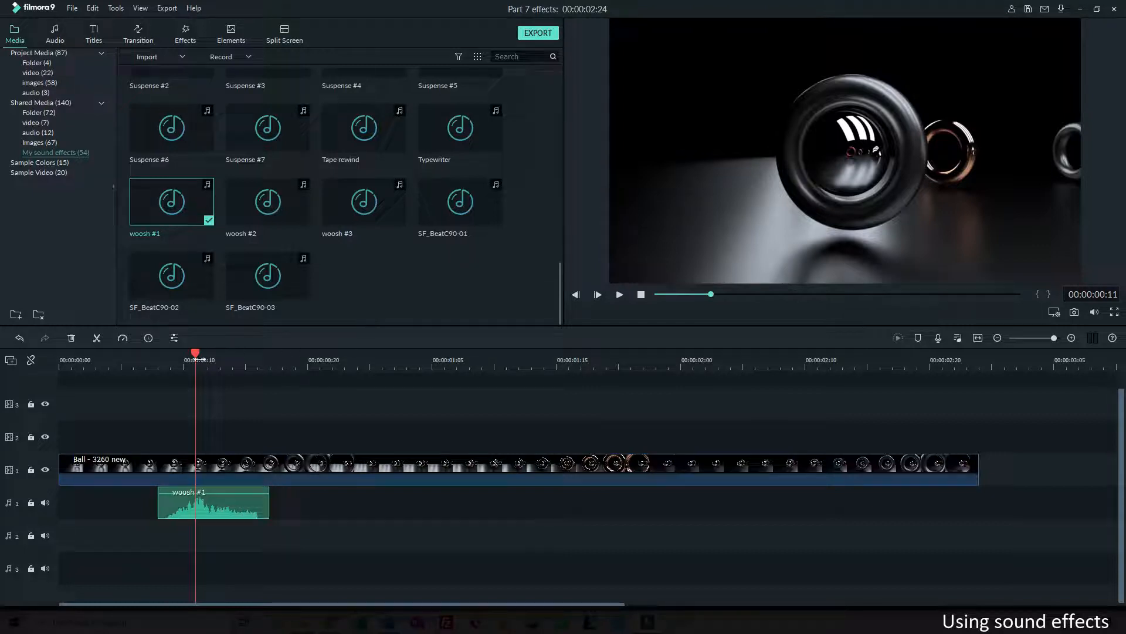
pyautogui.moveTo(198, 356); pyautogui.dragTo(519, 405)
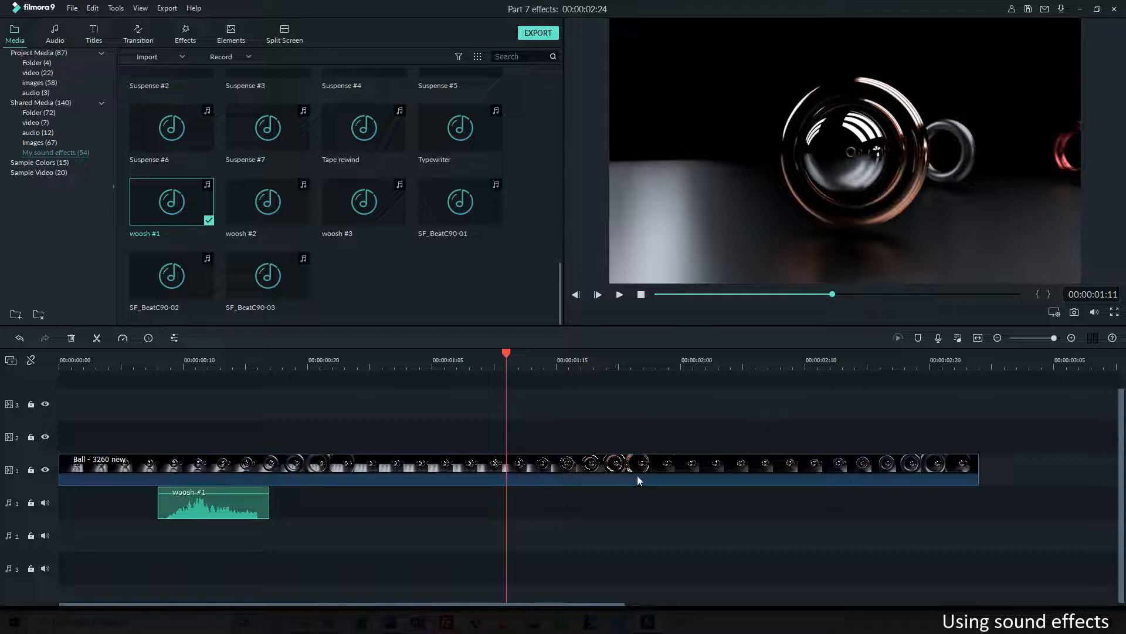
pyautogui.click(917, 339)
# Paste the woosh #1 copy on audio track 1 and align its waveform peak with the marker at 00:00:01:11.
pyautogui.rightClick(518, 499)
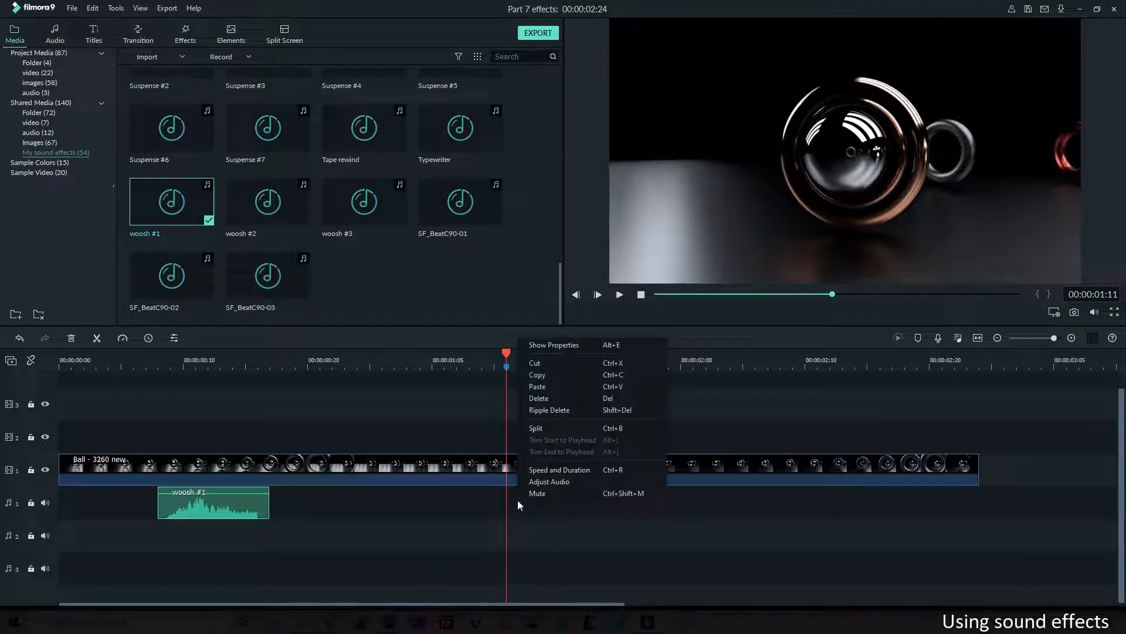
pyautogui.click(538, 386)
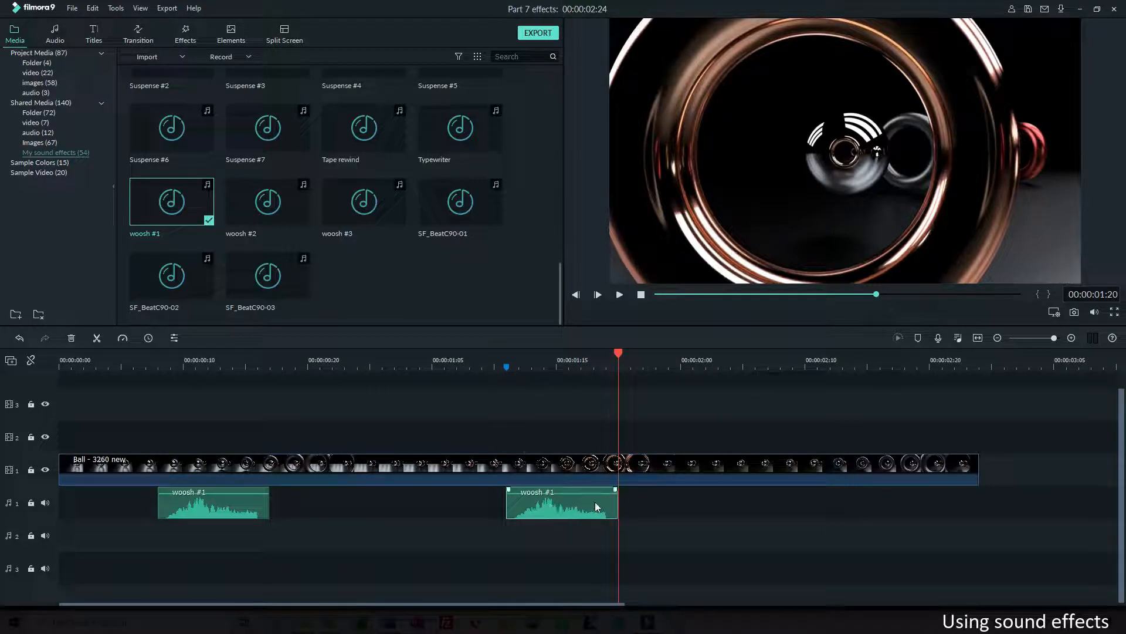
pyautogui.moveTo(596, 506); pyautogui.dragTo(512, 498)
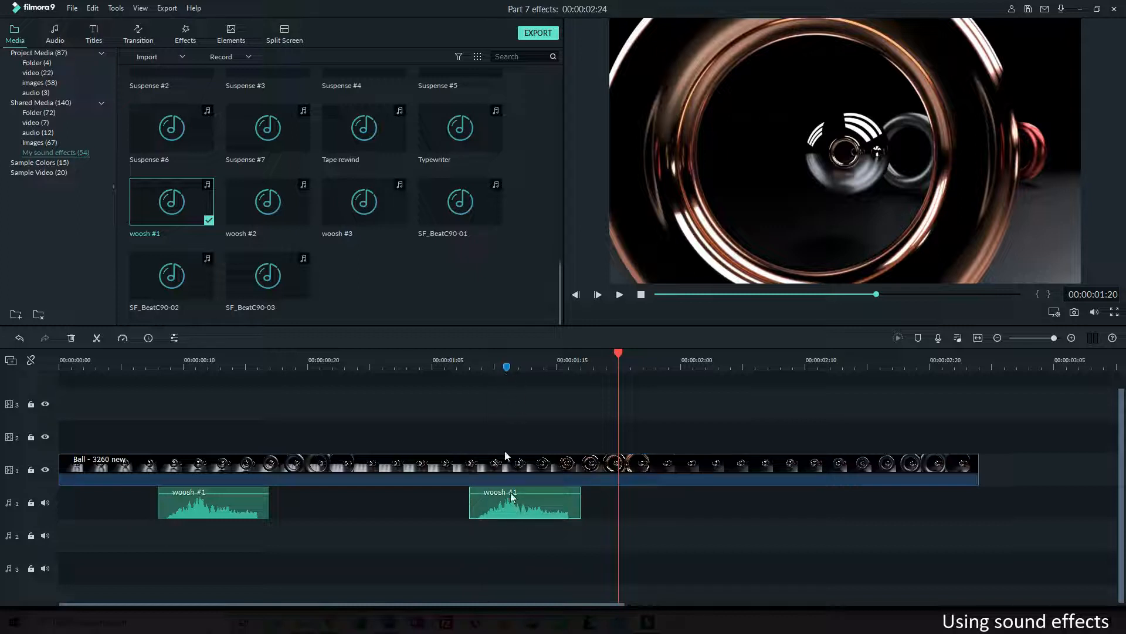
# Add a marker at 00:00:02:11, paste another woosh #1 copy on audio track 1, and align its waveform peak with that marker.
pyautogui.moveTo(618, 353); pyautogui.dragTo(824, 371)
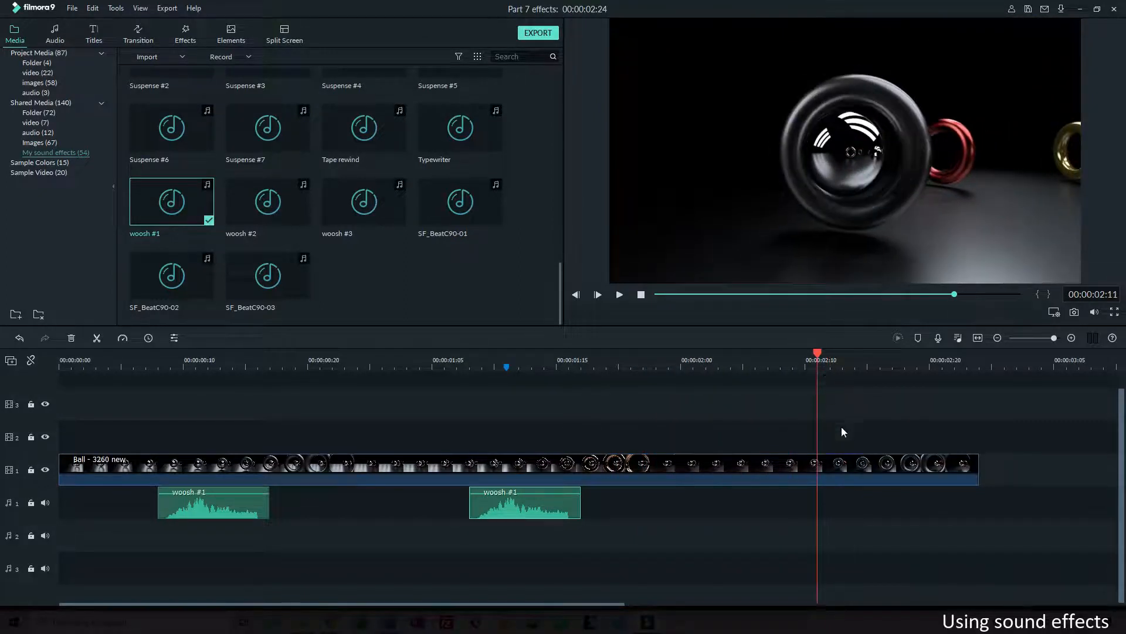
pyautogui.click(918, 338)
pyautogui.rightClick(769, 518)
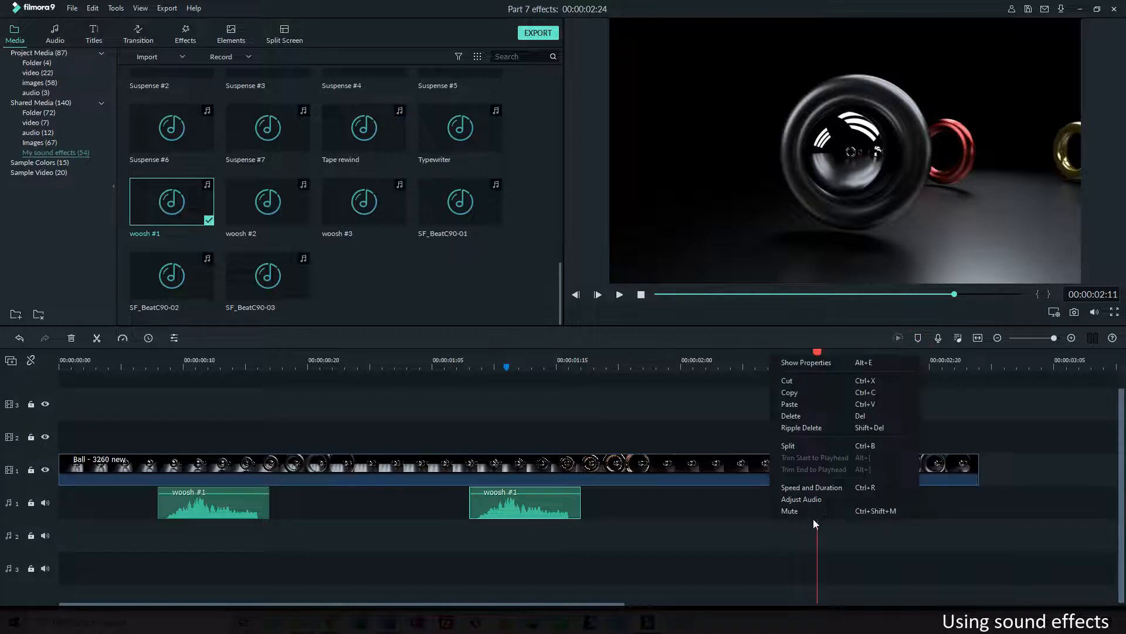
pyautogui.click(805, 403)
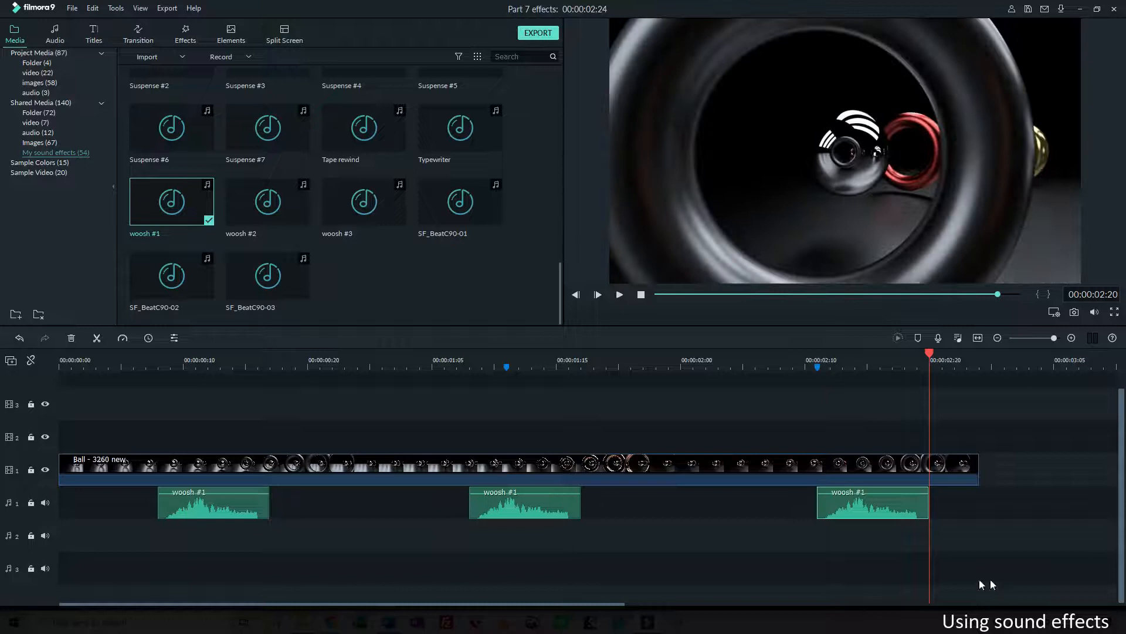
pyautogui.moveTo(893, 504); pyautogui.dragTo(869, 499)
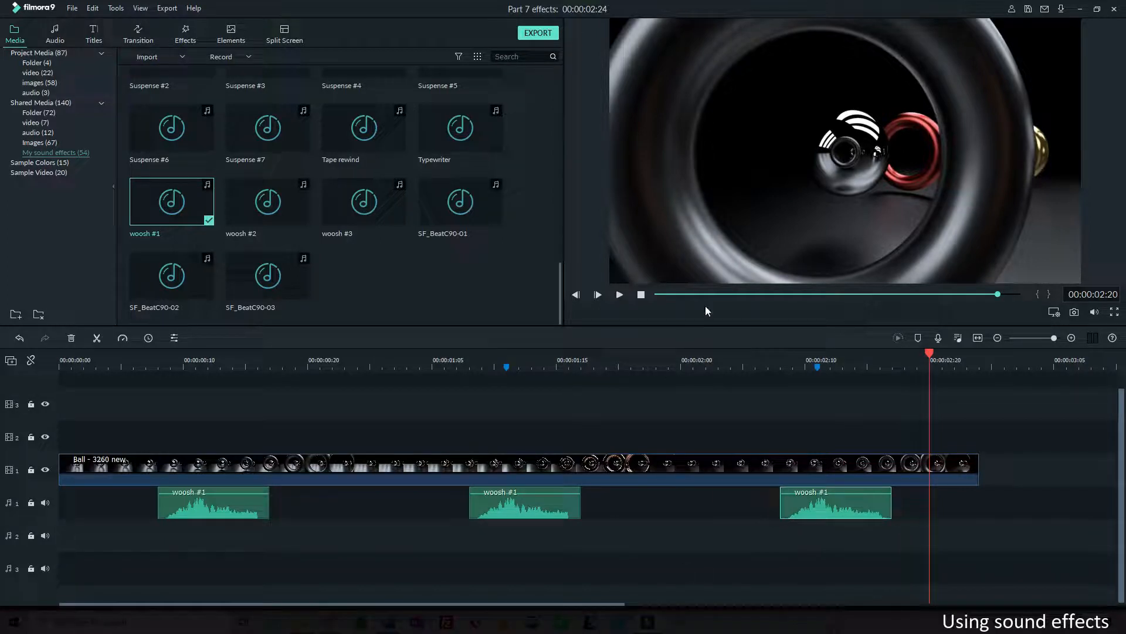
# Play the whole timeline from the start twice to check the woosh timing against the passing rings.
pyautogui.click(640, 294)
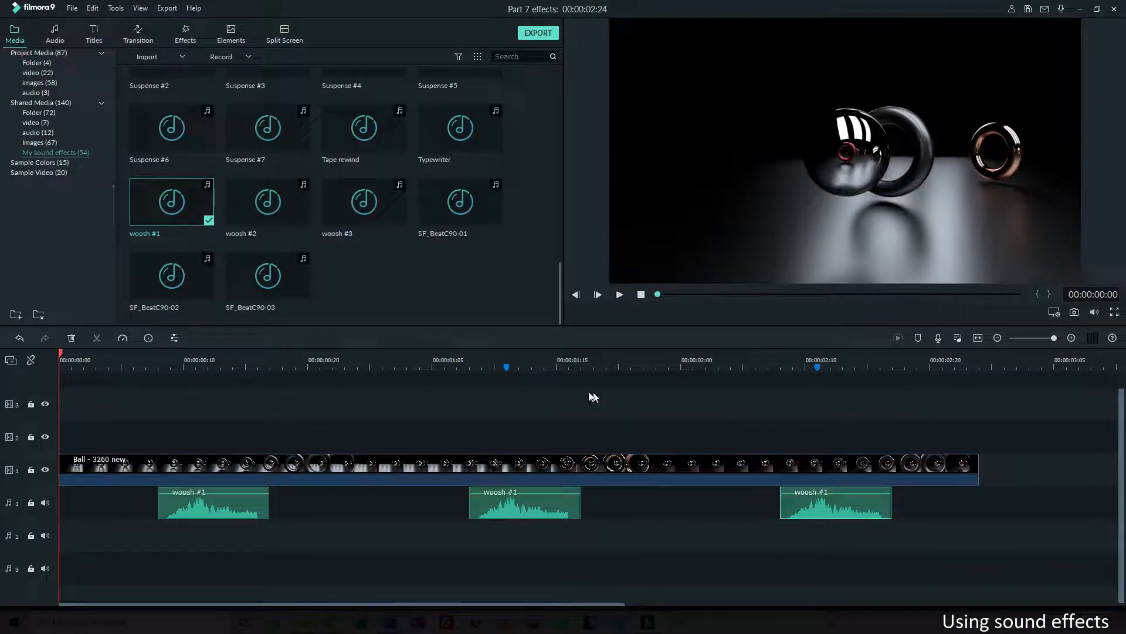
pyautogui.click(347, 359)
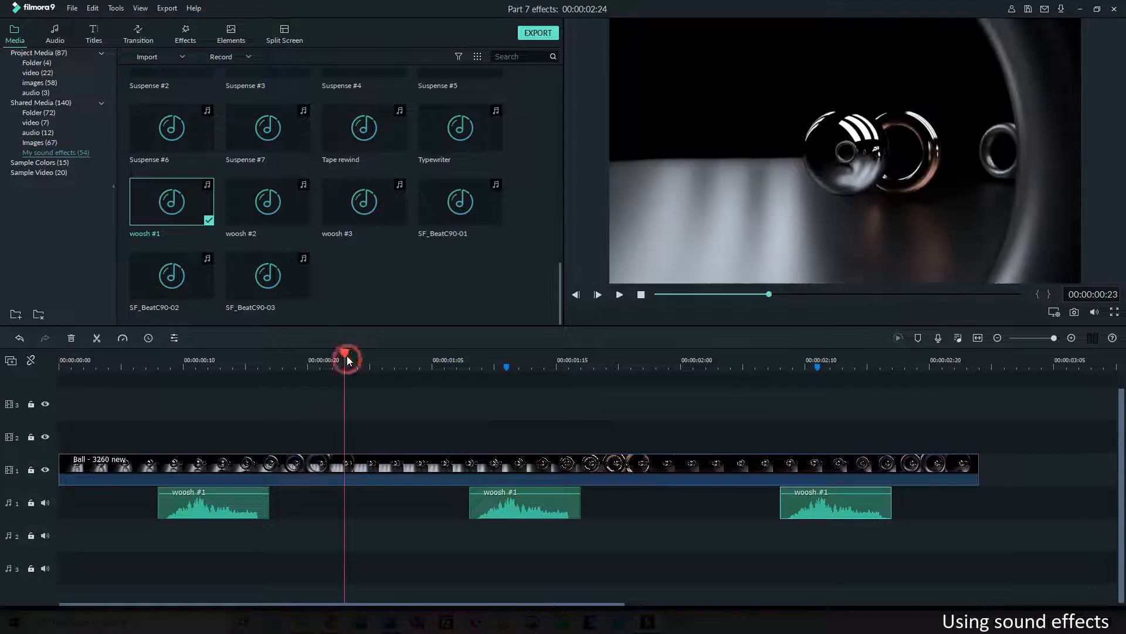
pyautogui.moveTo(356, 351); pyautogui.dragTo(58, 378)
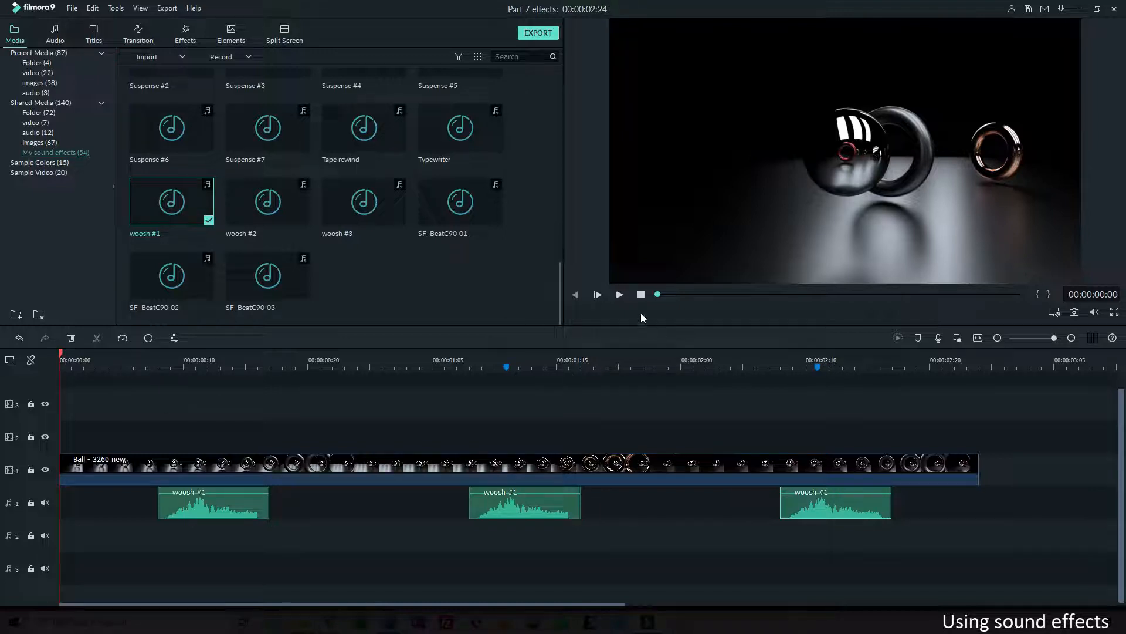
pyautogui.click(620, 295)
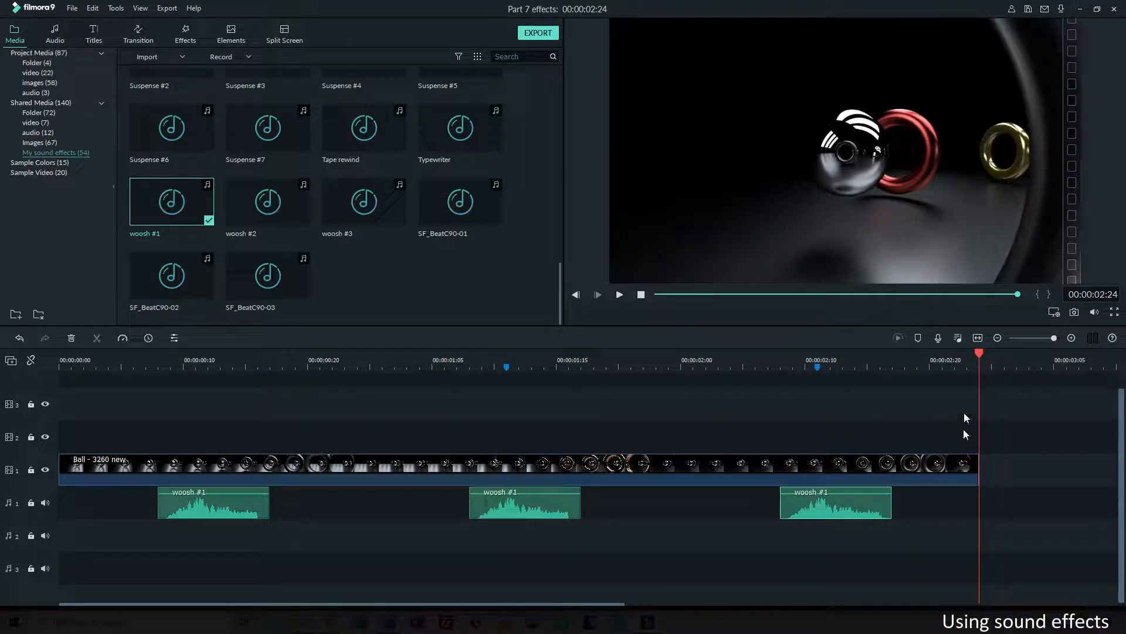
pyautogui.click(640, 294)
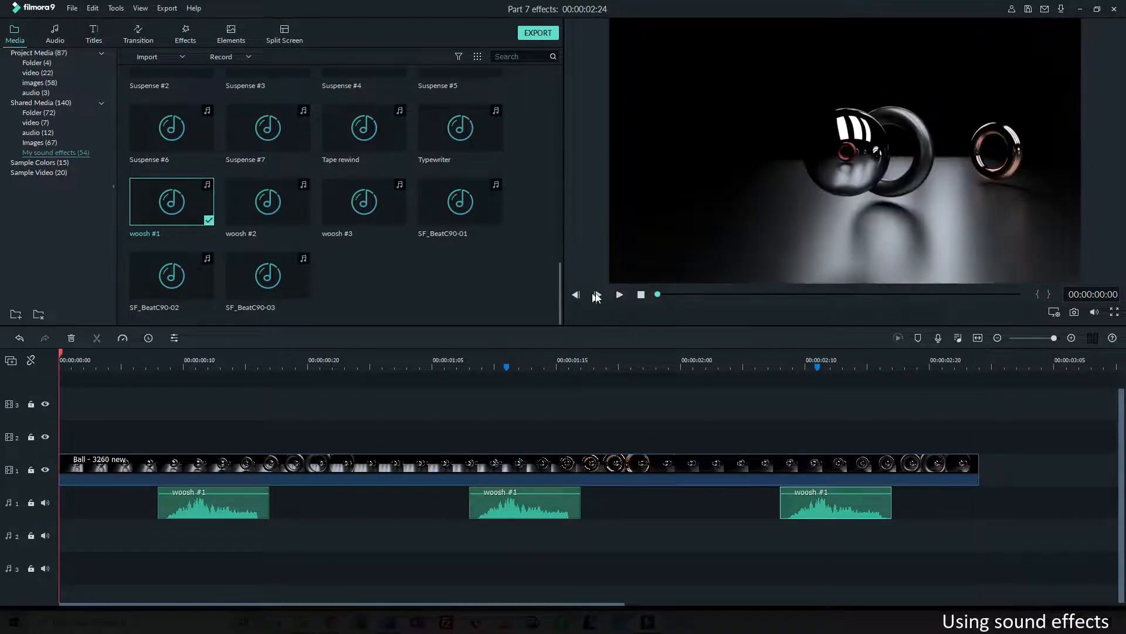
pyautogui.click(618, 294)
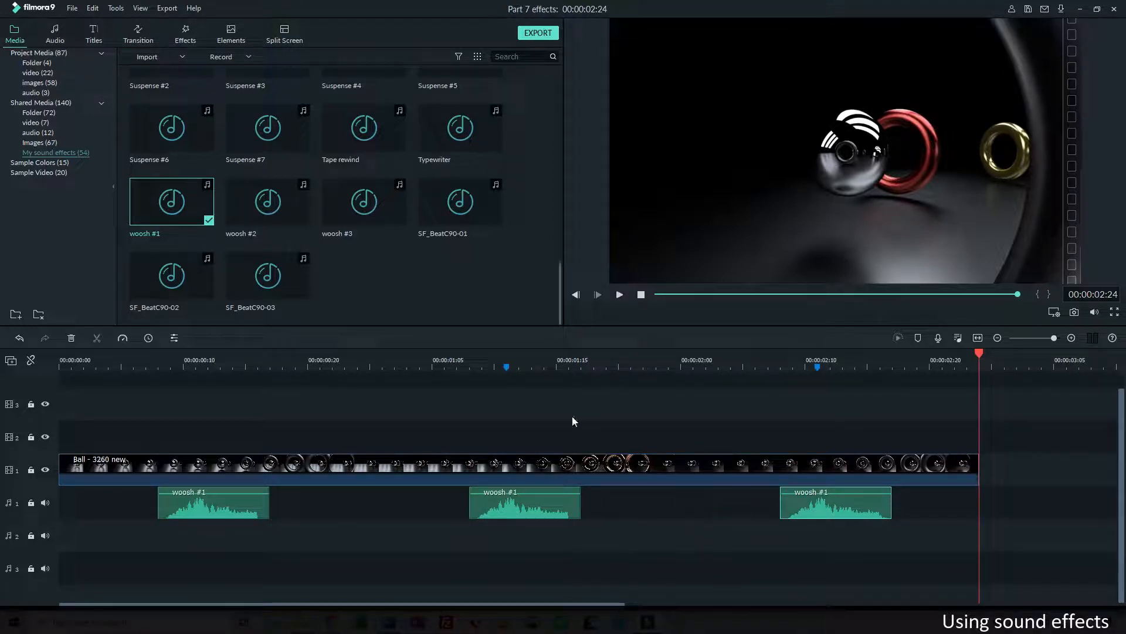
pyautogui.click(640, 295)
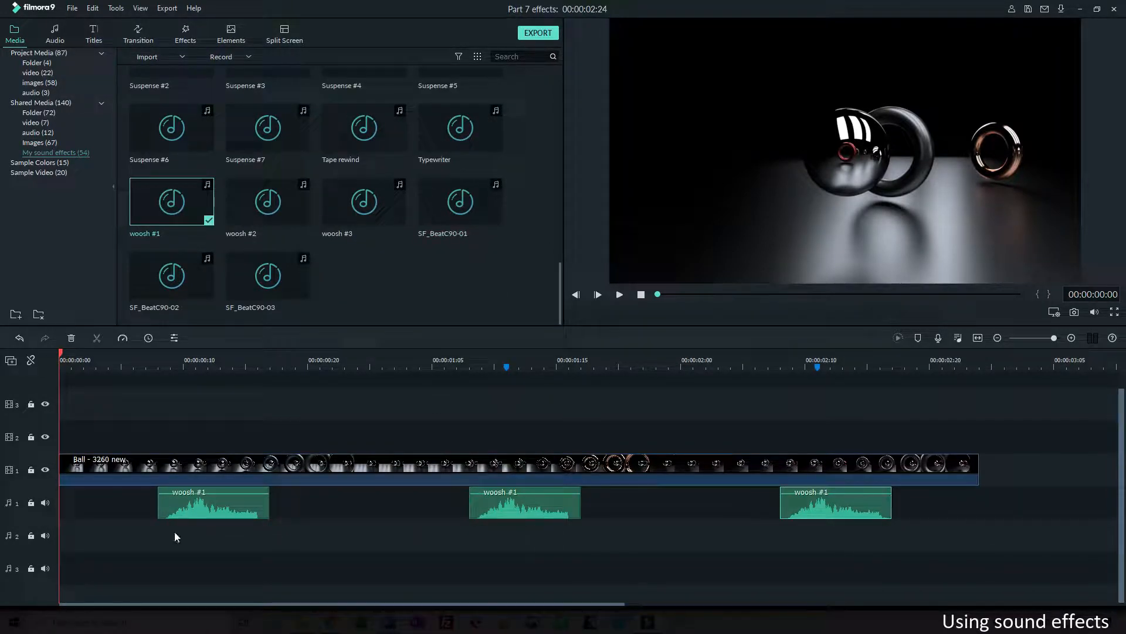
# Delete all three woosh #1 clips from audio track 1 and reverse the ball video clip.
pyautogui.moveTo(107, 503); pyautogui.dragTo(945, 507)
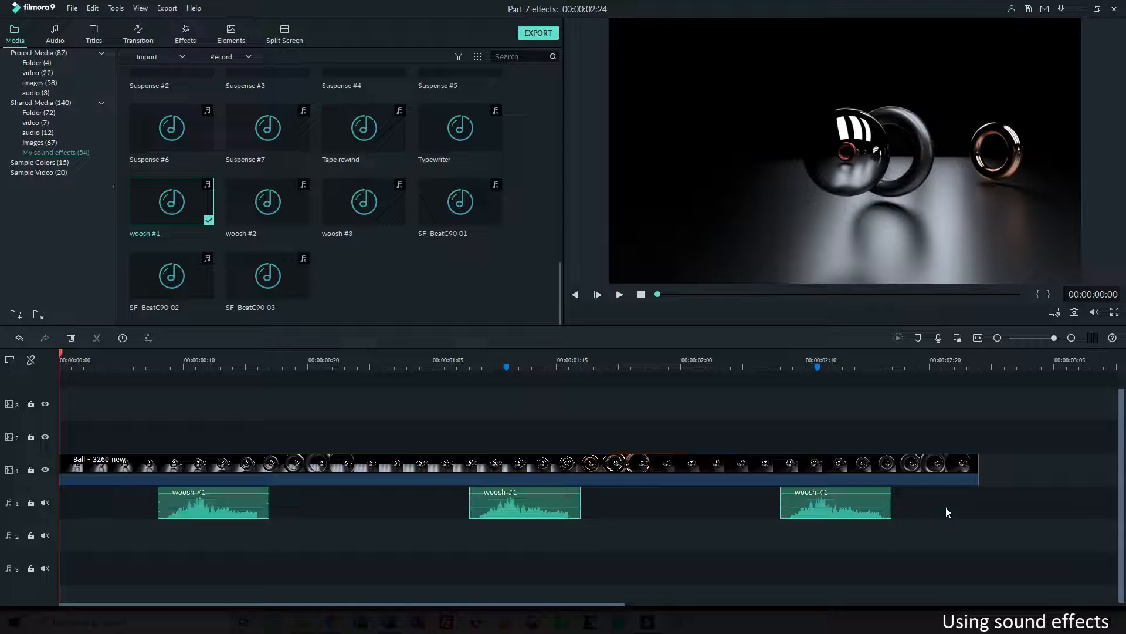
pyautogui.press('Delete')
pyautogui.click(518, 470)
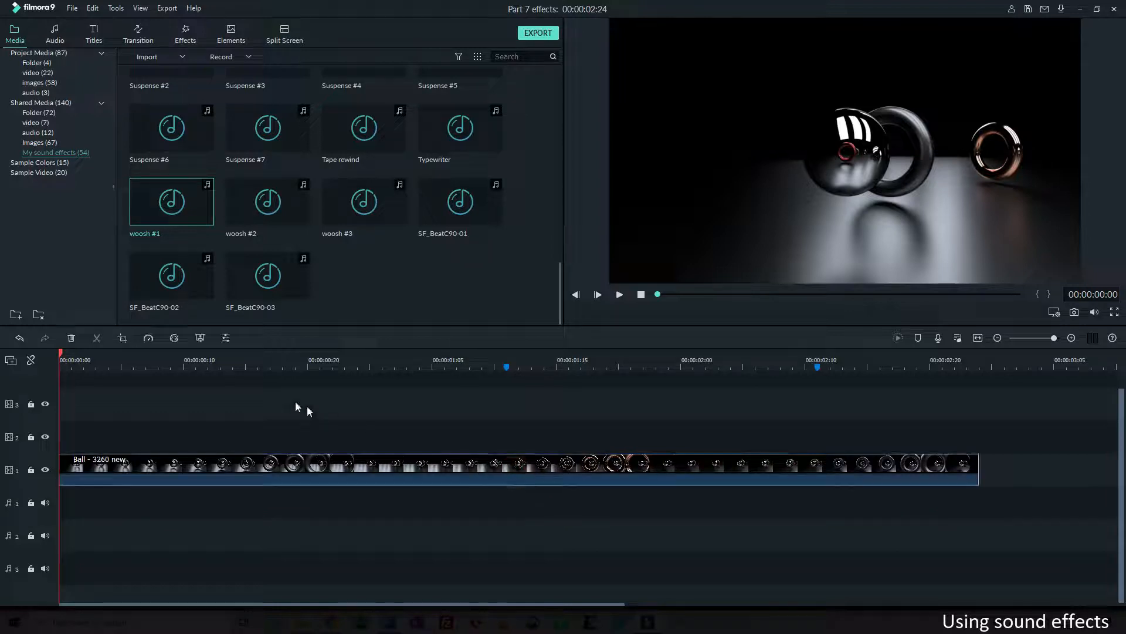
pyautogui.click(149, 338)
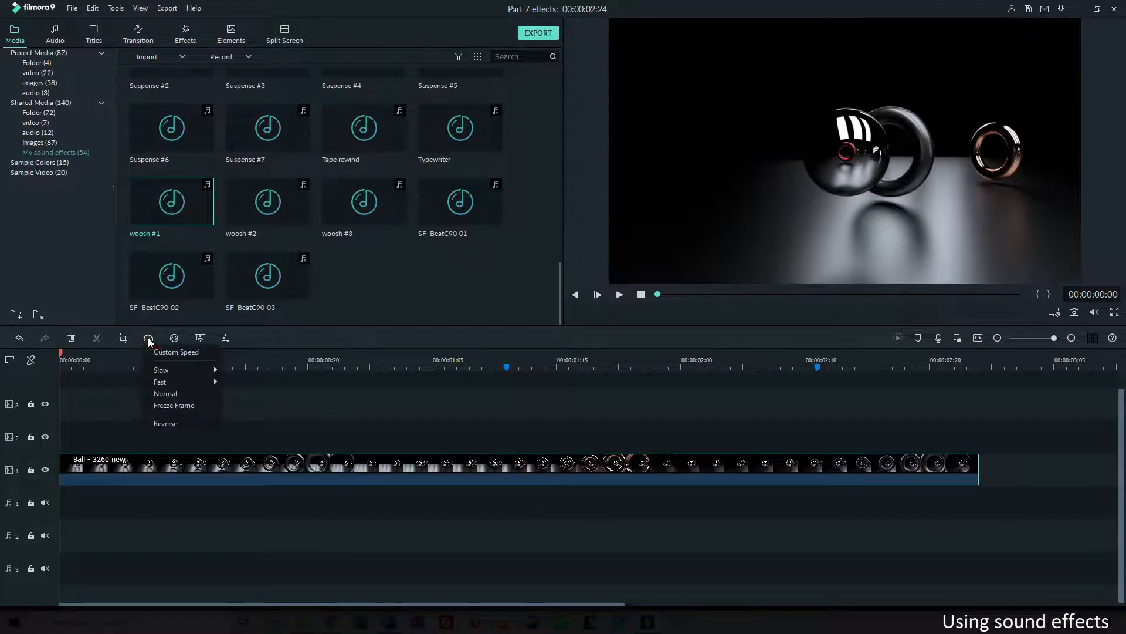
pyautogui.click(170, 424)
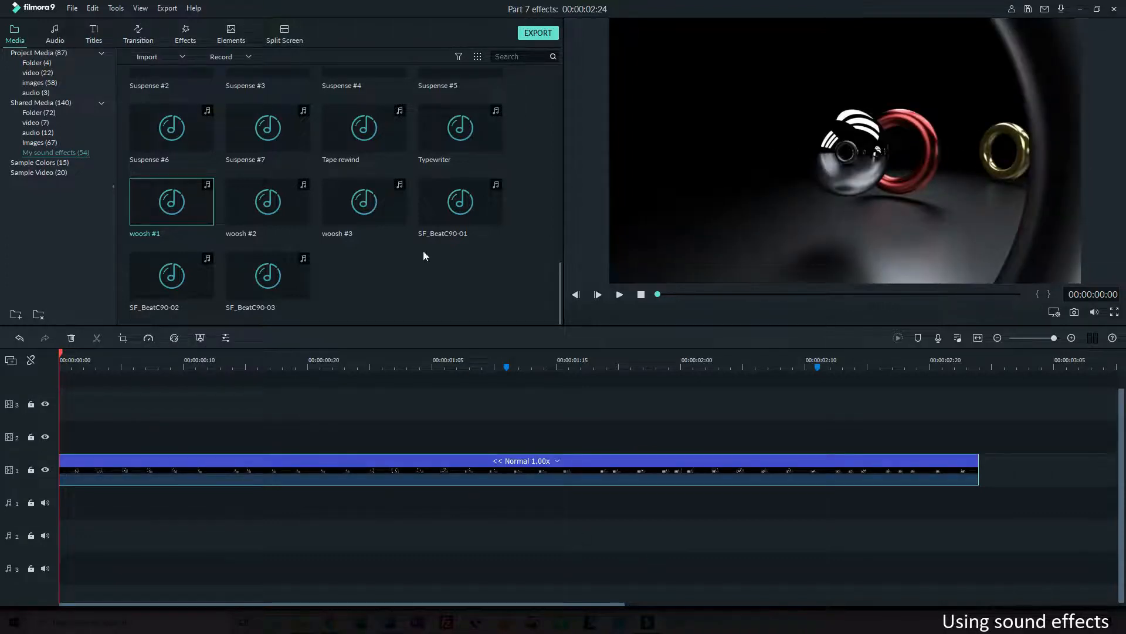
# Place the Tape rewind sound on audio track 1, trim about 16 frames of silence from its start, and move it to 00:00:00:00.
pyautogui.moveTo(390, 142); pyautogui.dragTo(4, 490)
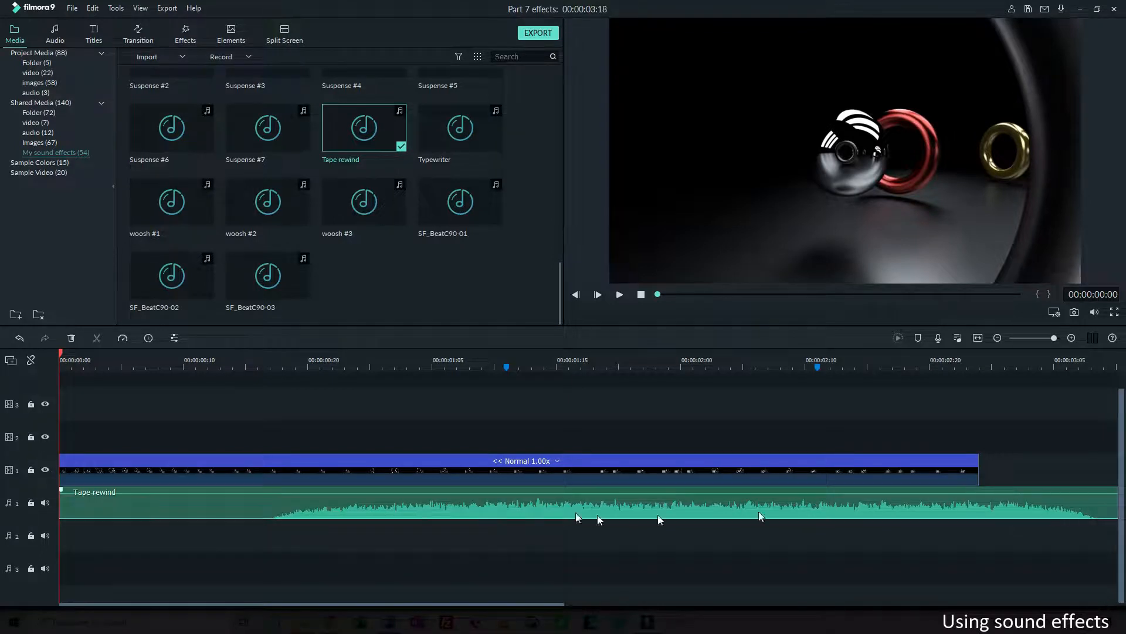
pyautogui.click(227, 507)
pyautogui.moveTo(61, 506); pyautogui.dragTo(266, 506)
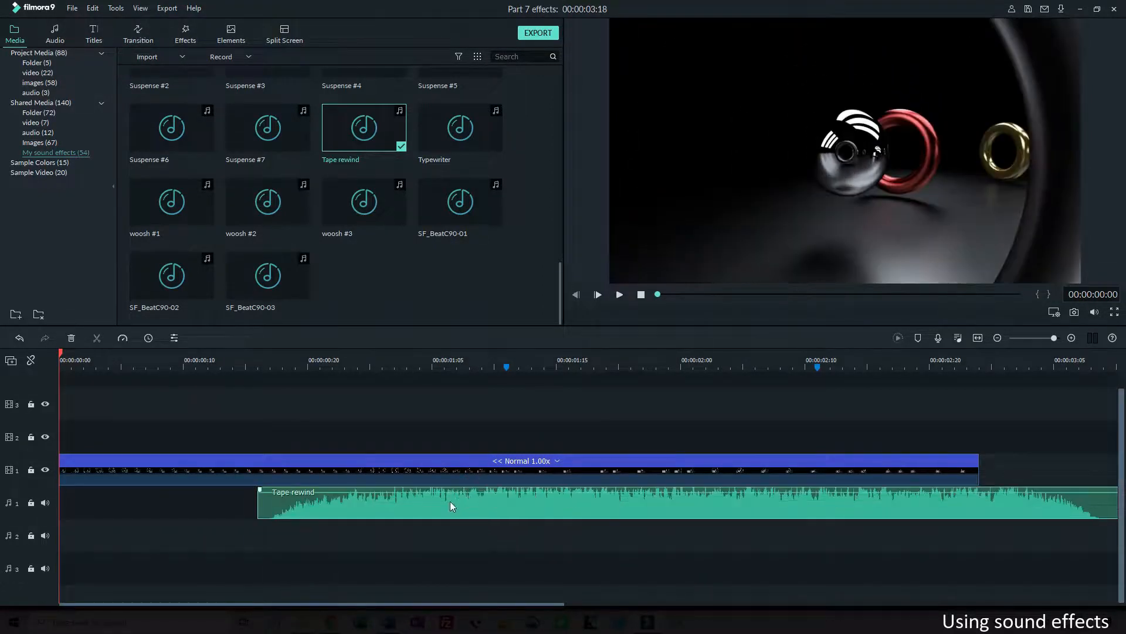
pyautogui.hotkey('ctrl', 'z')
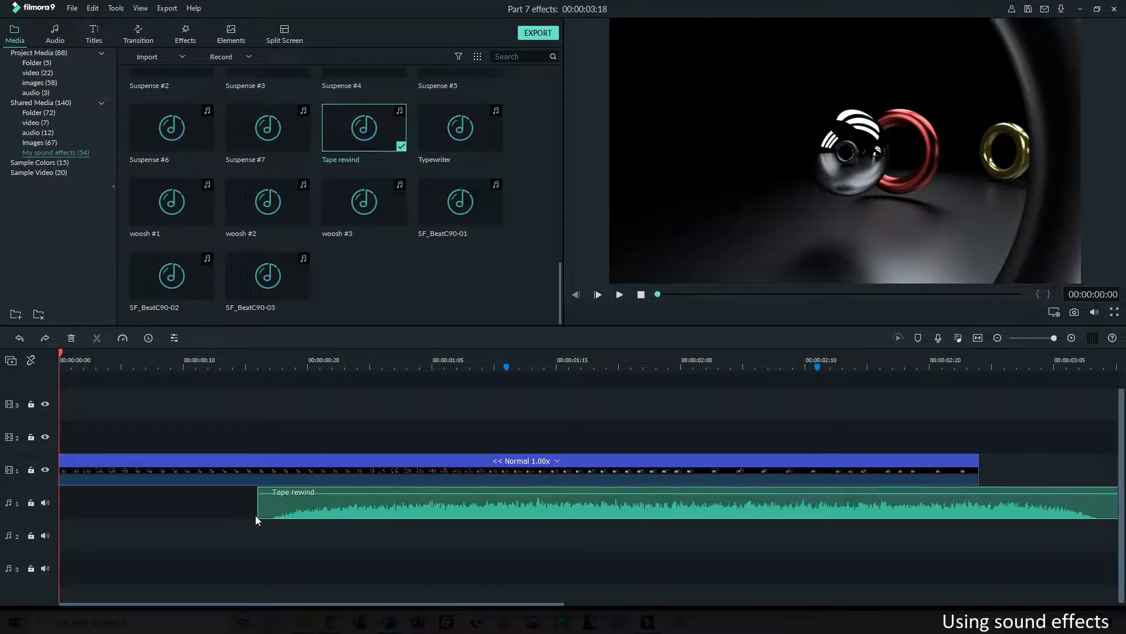
pyautogui.moveTo(269, 501); pyautogui.dragTo(68, 502)
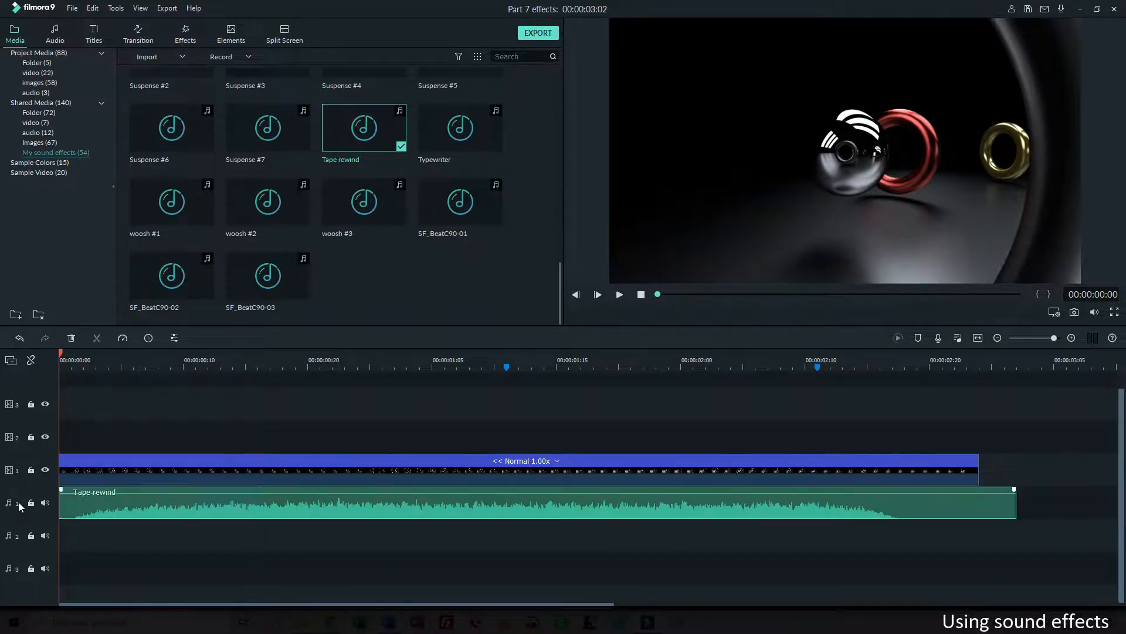
# Trim the ends of the reversed video and the Tape rewind sound to 00:00:02:19, and play the result.
pyautogui.click(971, 482)
pyautogui.moveTo(978, 468); pyautogui.dragTo(917, 469)
pyautogui.click(970, 505)
pyautogui.moveTo(1016, 505); pyautogui.dragTo(917, 506)
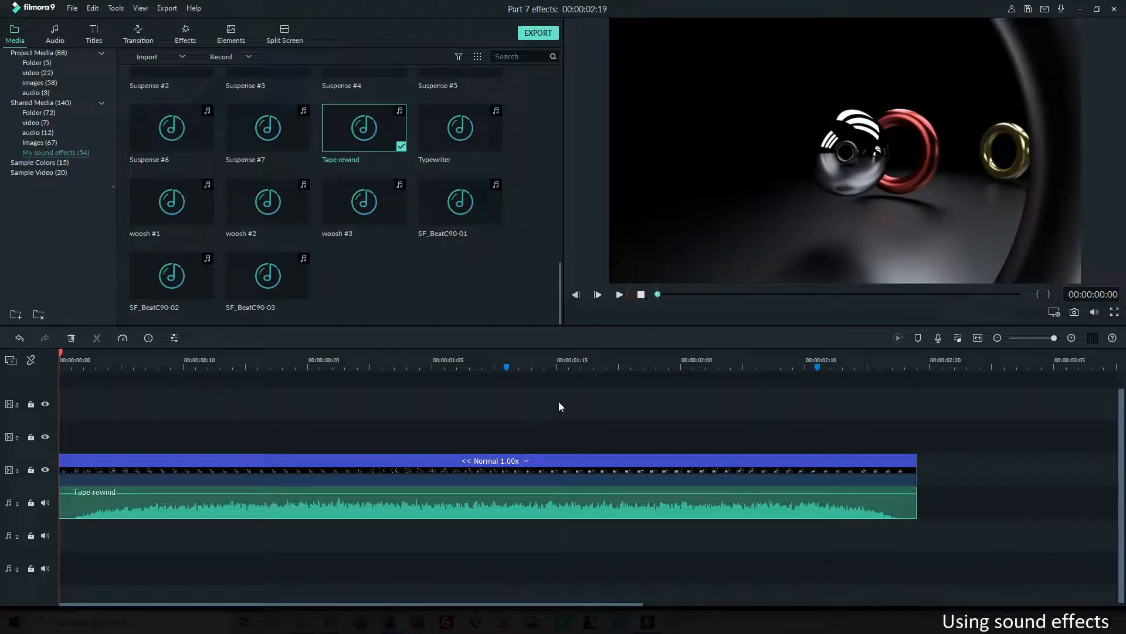
pyautogui.press('space')
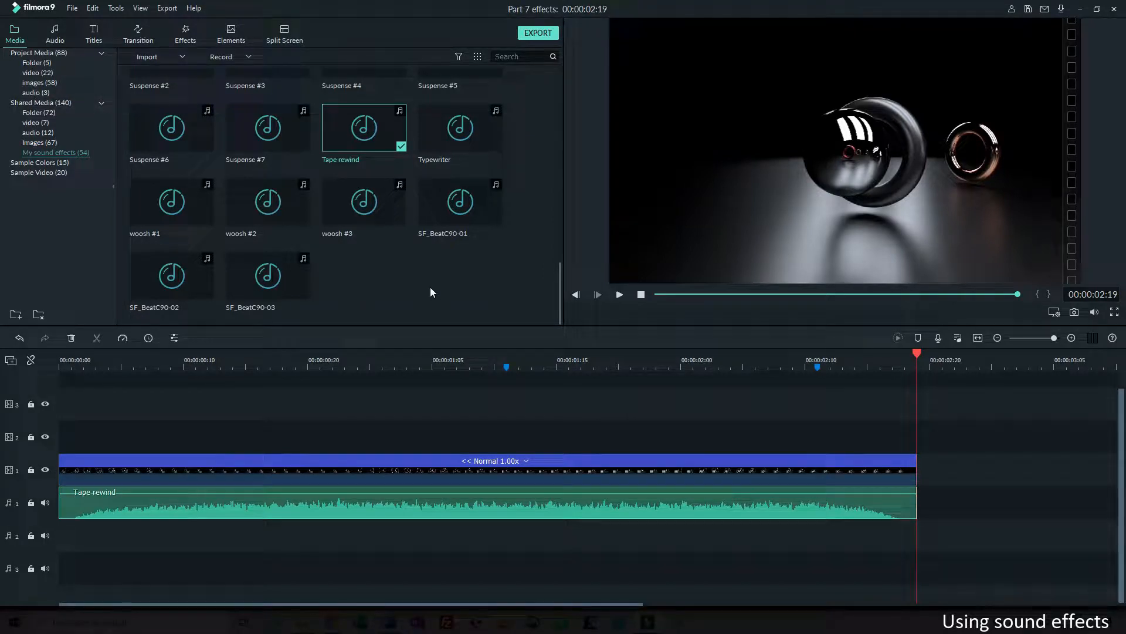
# Open the Tape rewind clip's audio settings, try lowering its volume to -66.27 dB, and restore it to 0 dB.
pyautogui.doubleClick(78, 508)
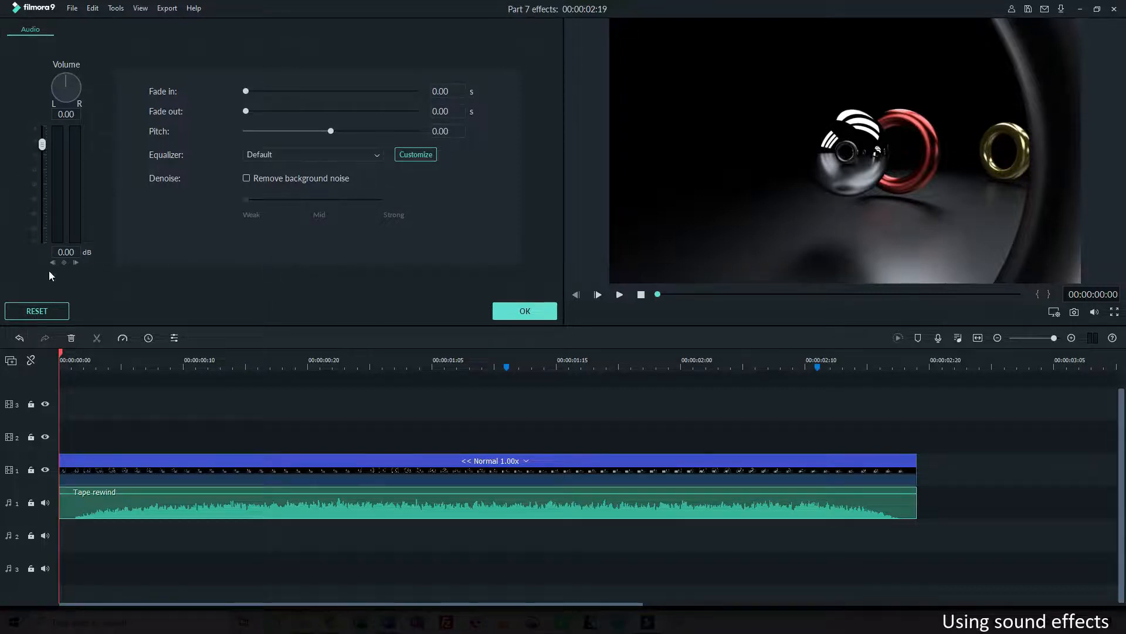
pyautogui.moveTo(79, 494)
pyautogui.moveTo(123, 491)
pyautogui.mouseDown()
pyautogui.moveTo(125, 507)
pyautogui.moveTo(132, 476)
pyautogui.moveTo(132, 510)
pyautogui.mouseUp()
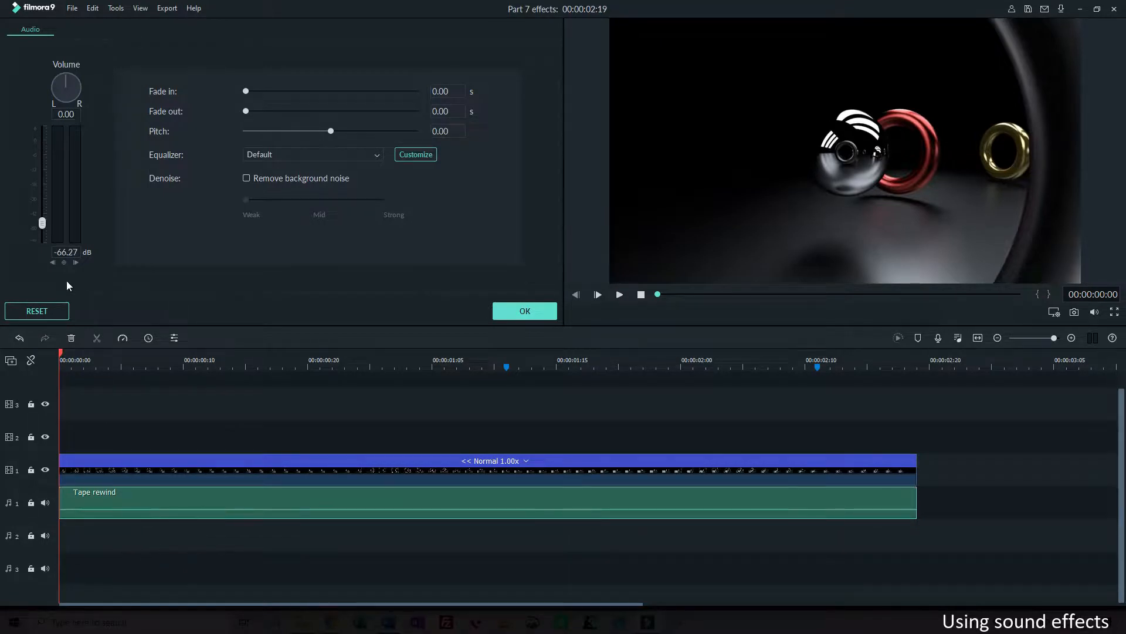
pyautogui.click(59, 253)
pyautogui.write('0')
pyautogui.press('Return')
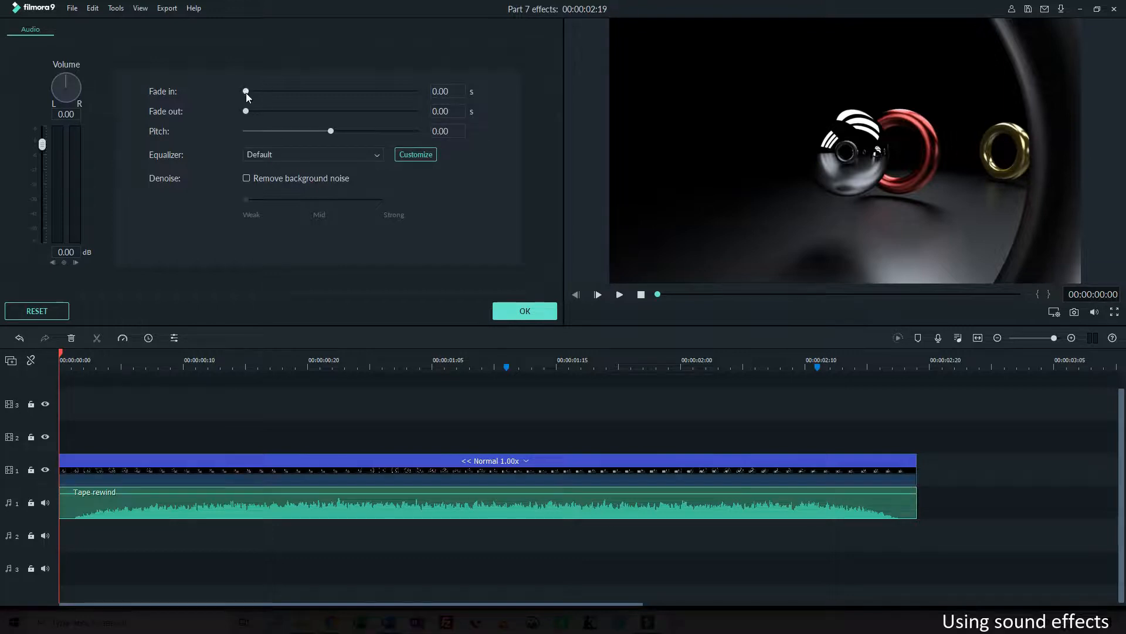
# Try a 0.48 s fade-in and a 0.24 s fade-out on the Tape rewind sound, and reset both fades.
pyautogui.moveTo(258, 91)
pyautogui.mouseDown()
pyautogui.moveTo(281, 91)
pyautogui.moveTo(261, 111)
pyautogui.mouseUp()
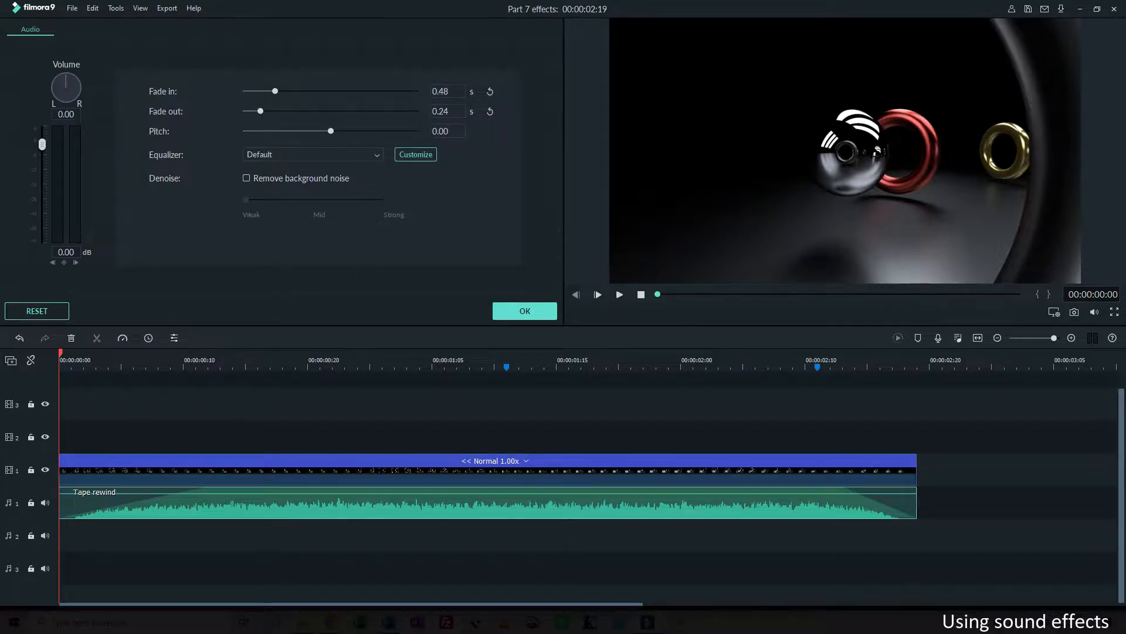
pyautogui.click(492, 92)
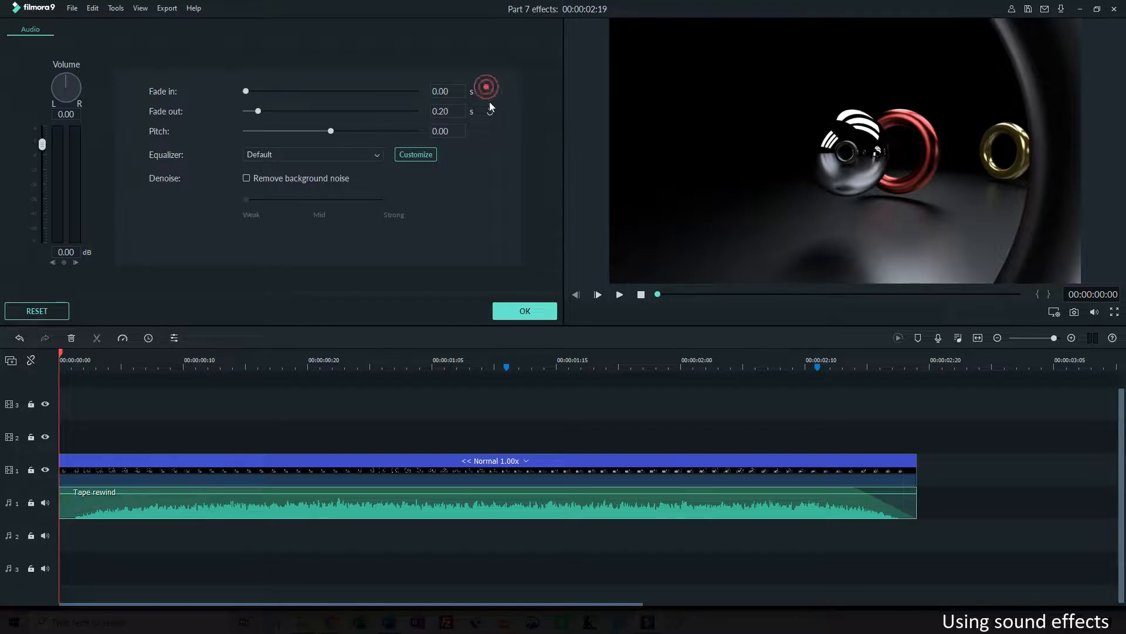
pyautogui.click(491, 110)
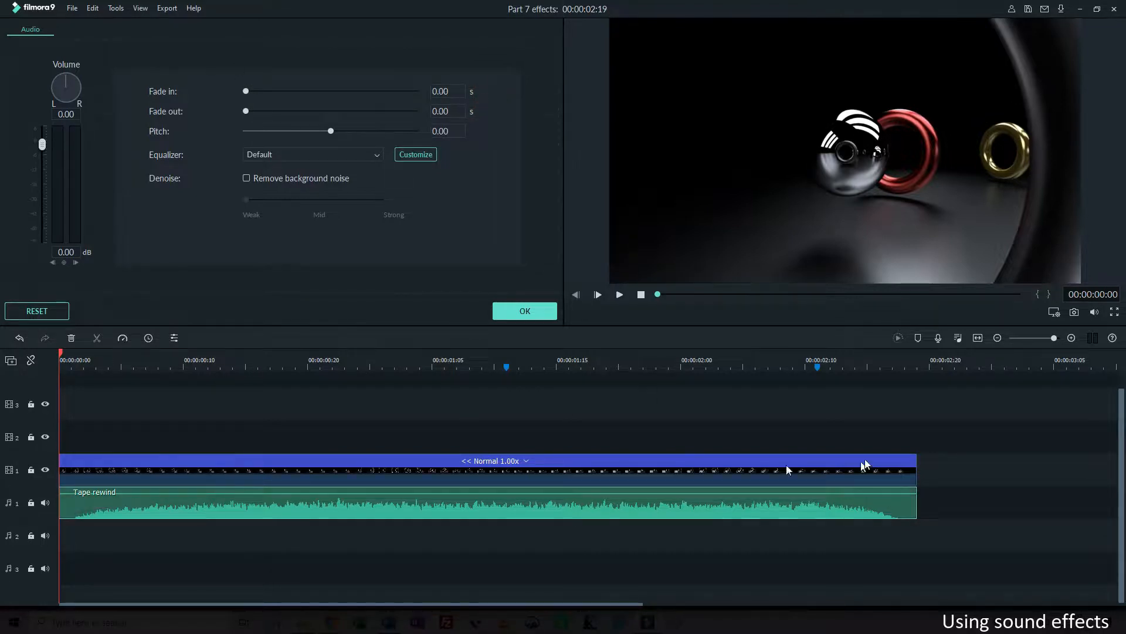
# Give the end of the Tape rewind clip a 0.08 s fade-out directly on the timeline.
pyautogui.click(901, 501)
pyautogui.click(913, 488)
pyautogui.moveTo(898, 486); pyautogui.dragTo(891, 488)
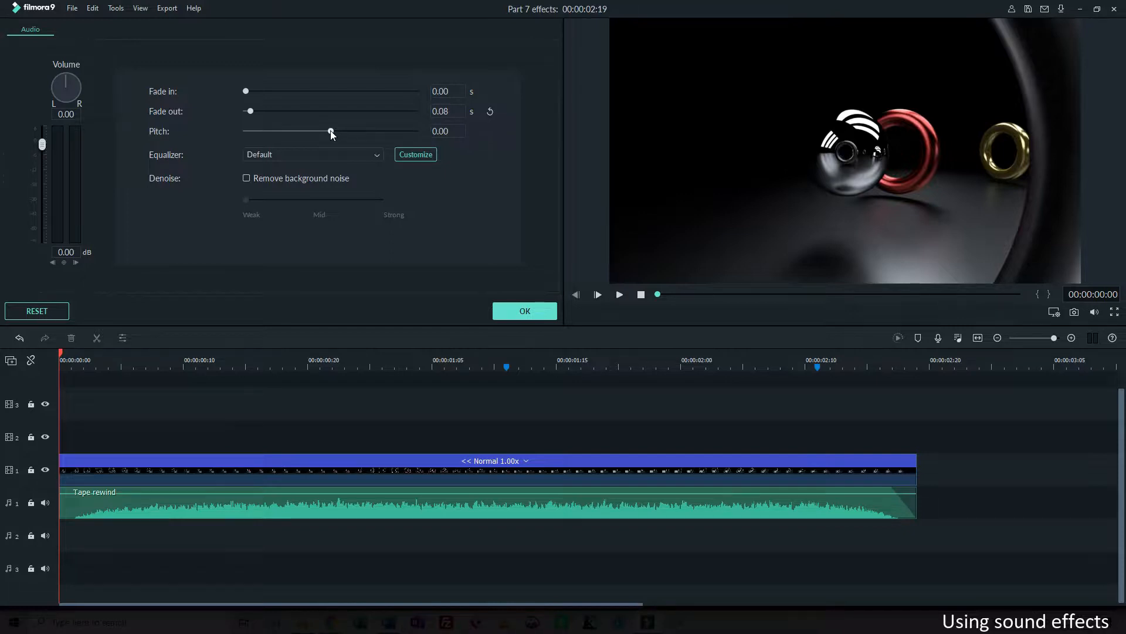
# Lower the Tape rewind sound's pitch to -3.00 and play the timeline to hear the change.
pyautogui.click(308, 359)
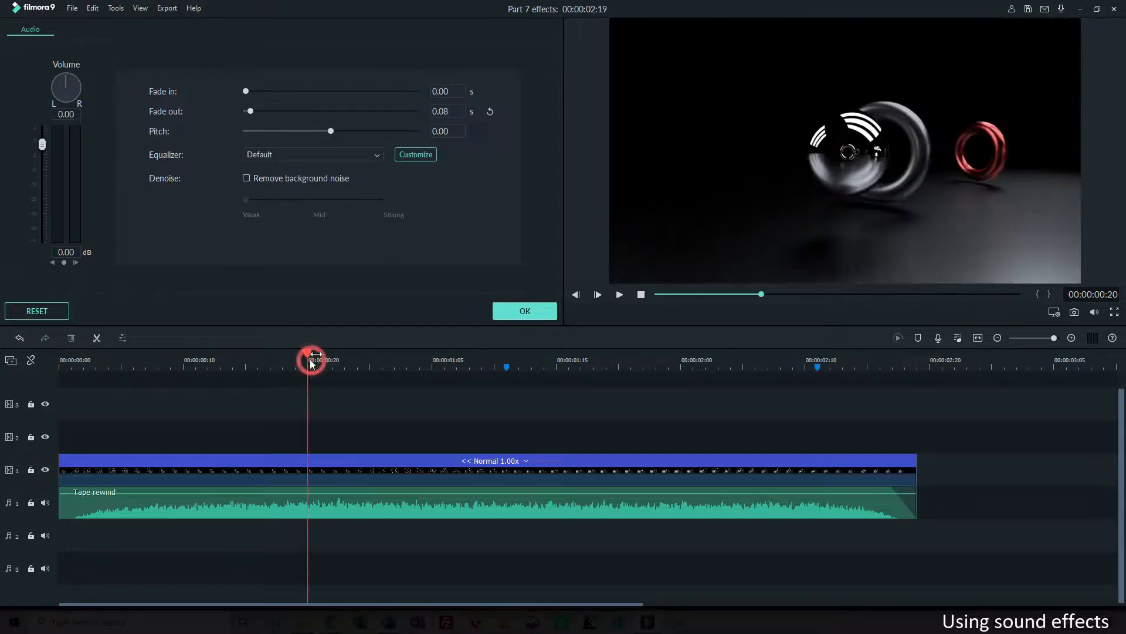
pyautogui.click(280, 497)
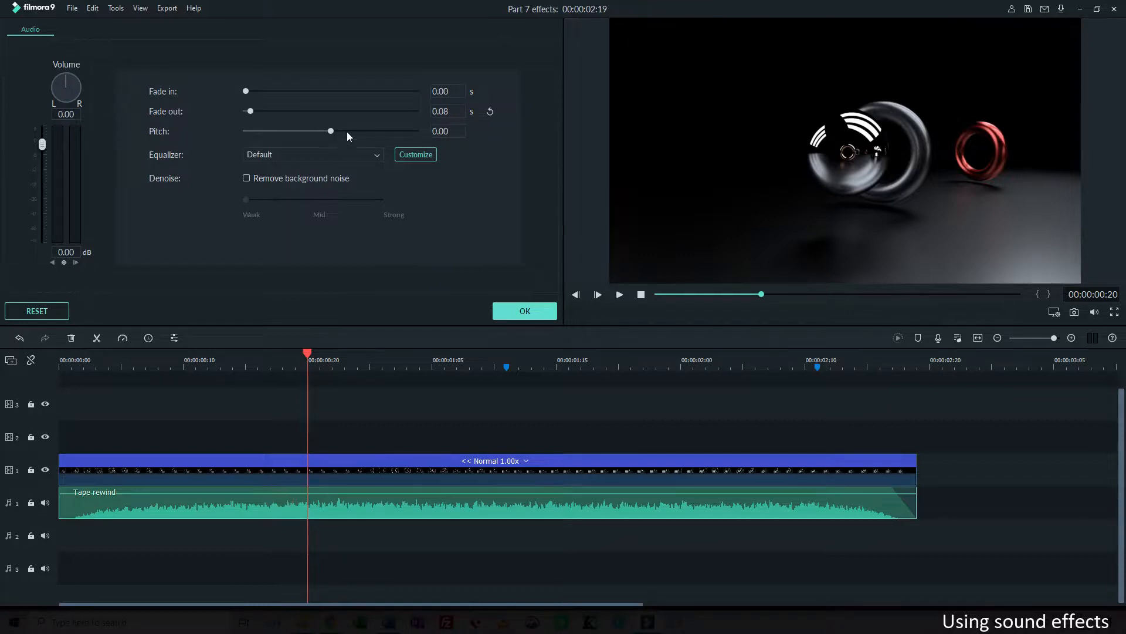
pyautogui.moveTo(332, 132); pyautogui.dragTo(310, 131)
pyautogui.click(209, 360)
pyautogui.press('space')
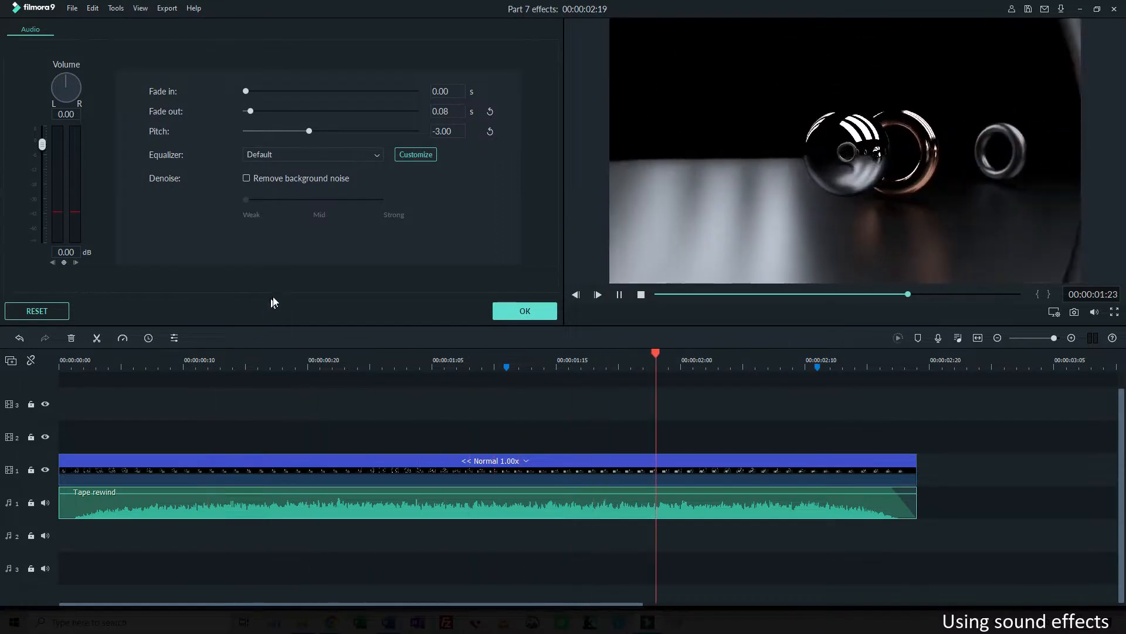
# Try a pitch of -8.00 on the Tape rewind sound during playback, set it back to -3.00, and apply the audio settings.
pyautogui.click(273, 131)
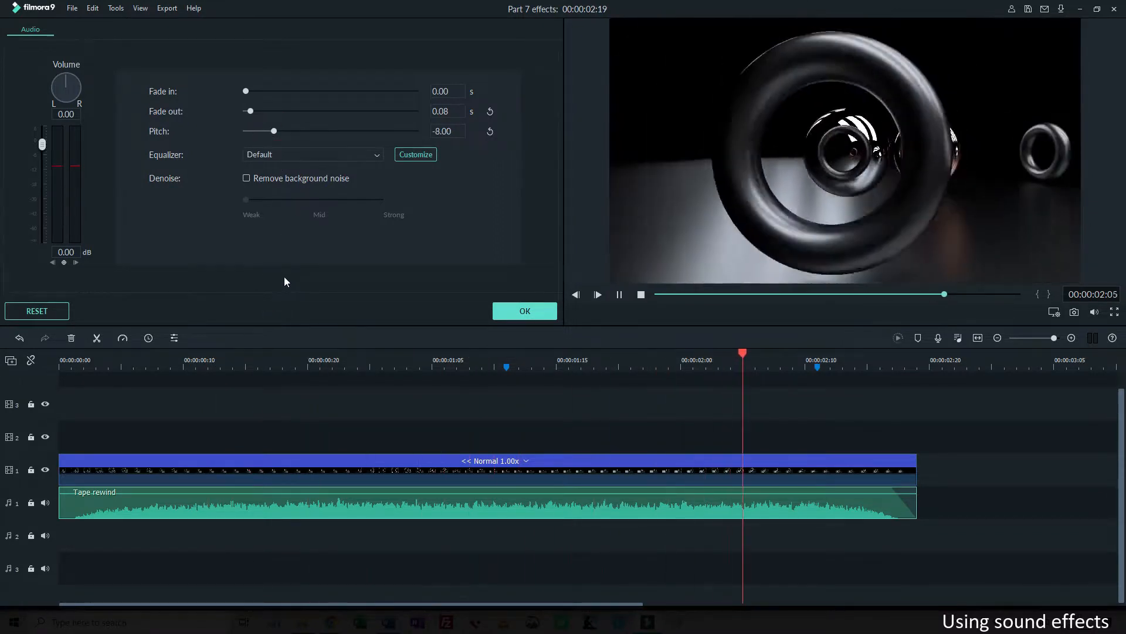
pyautogui.click(333, 360)
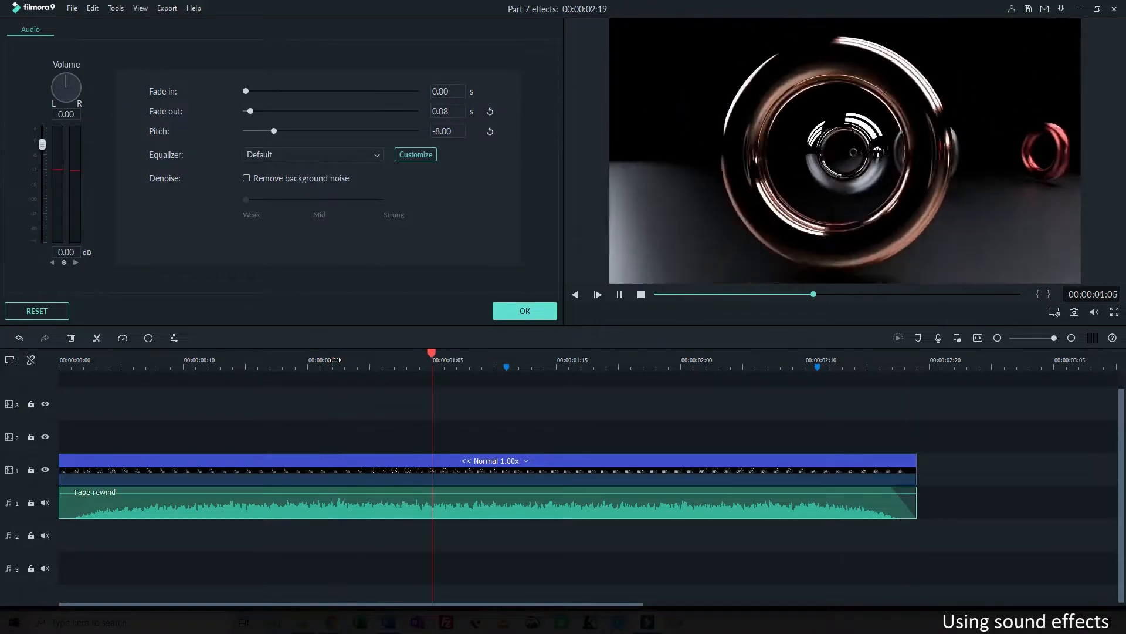
pyautogui.press('space')
pyautogui.moveTo(270, 133); pyautogui.dragTo(311, 131)
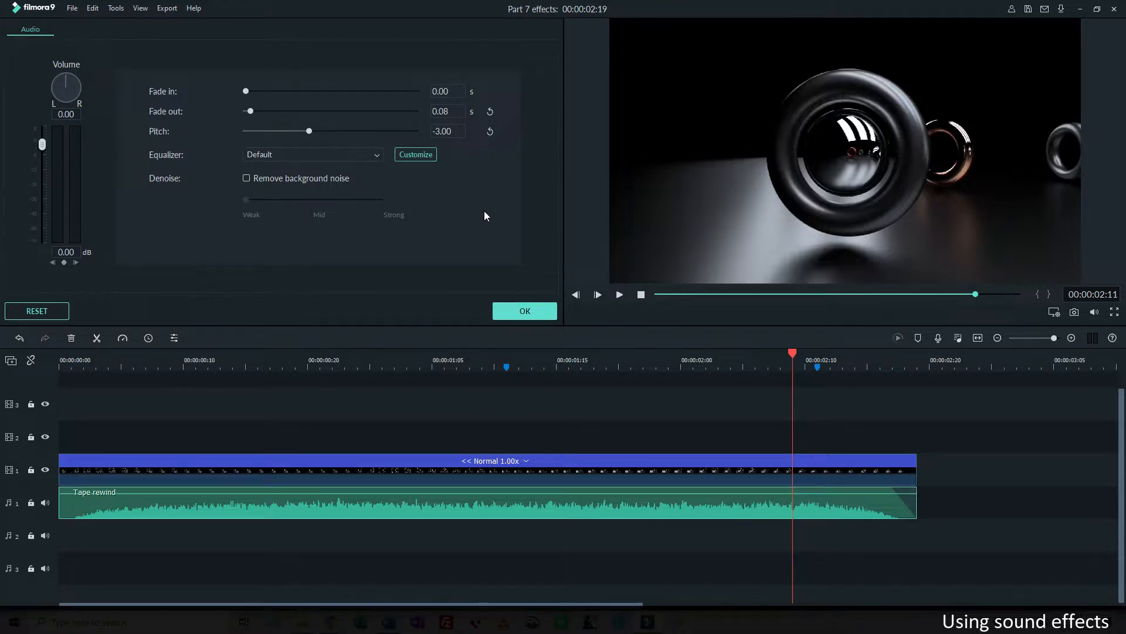
pyautogui.click(525, 311)
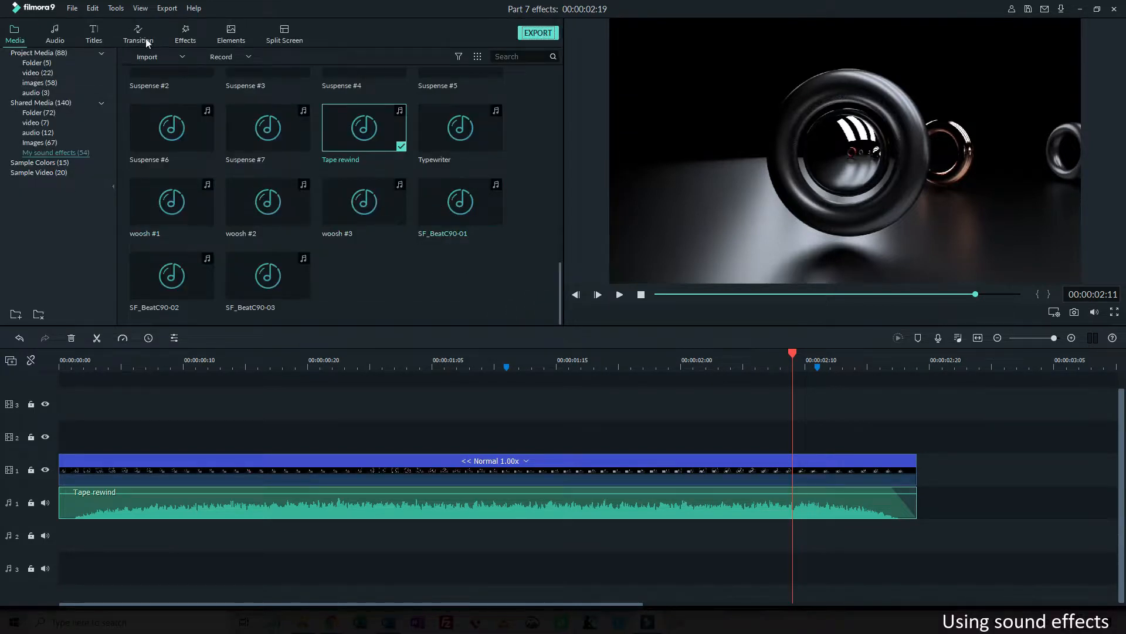
# Preview the built-in Cuckoo Clock sound effect, add it to the favourites, and show the favourite audio.
pyautogui.click(57, 34)
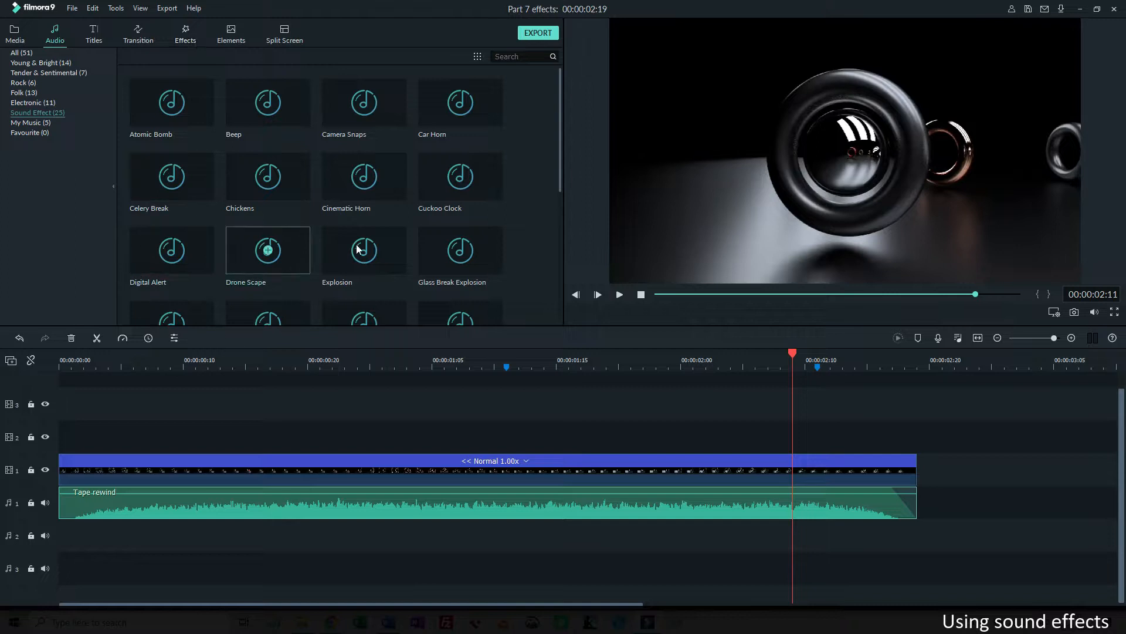
pyautogui.click(431, 183)
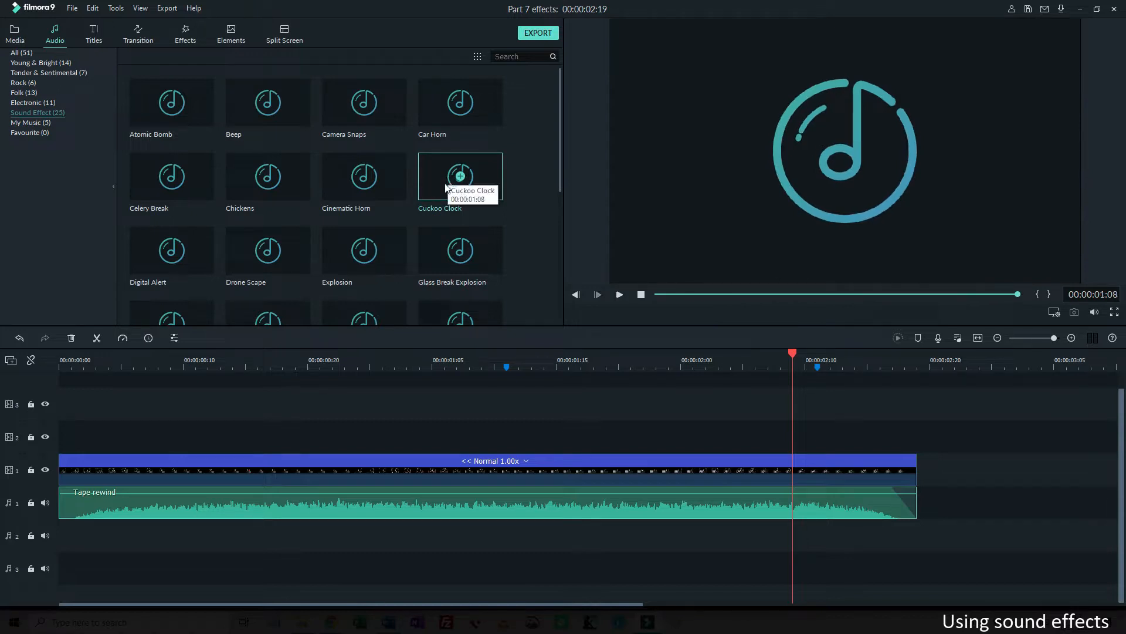
pyautogui.rightClick(440, 176)
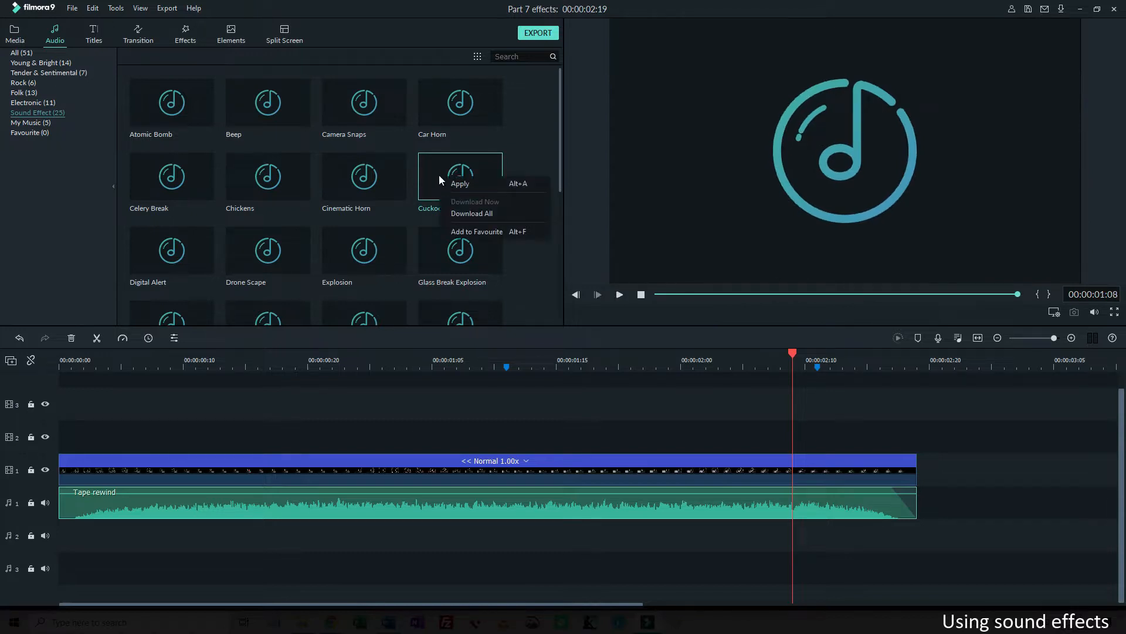
pyautogui.click(469, 231)
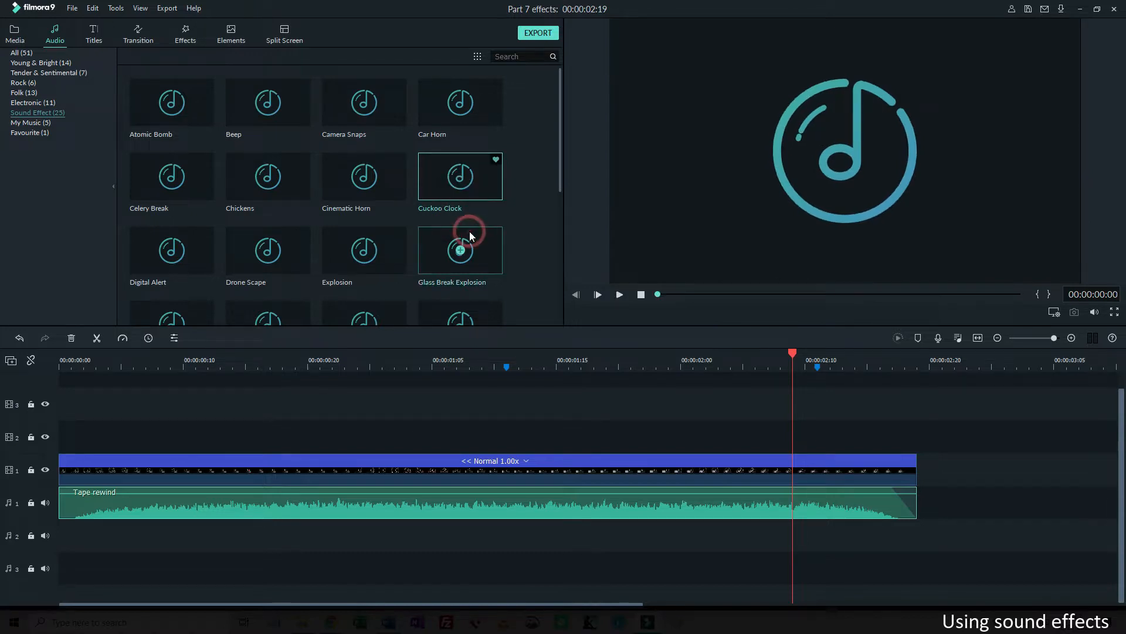
pyautogui.click(28, 133)
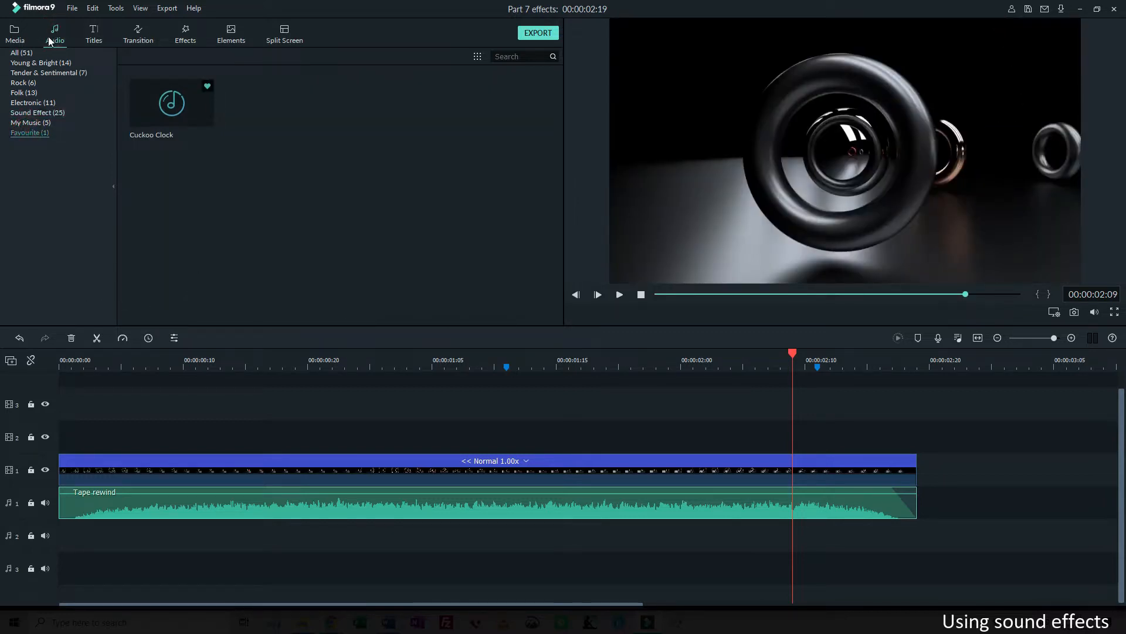
# Compare the favourite audio with the shared My sound effects folder, and look through that folder from its beginning.
pyautogui.click(15, 34)
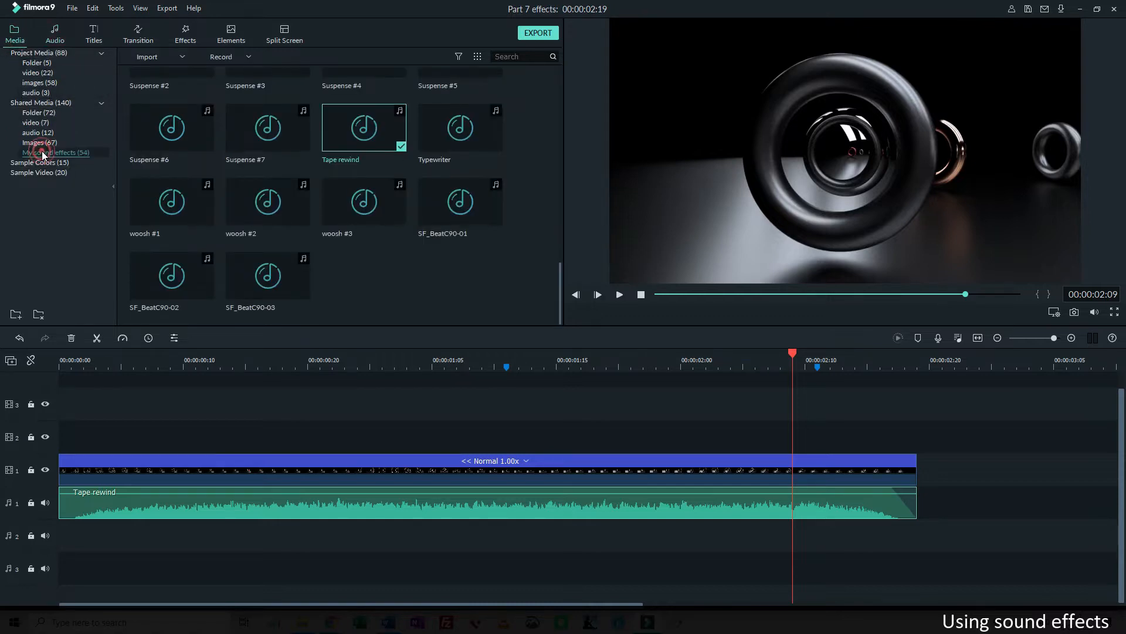
pyautogui.click(55, 33)
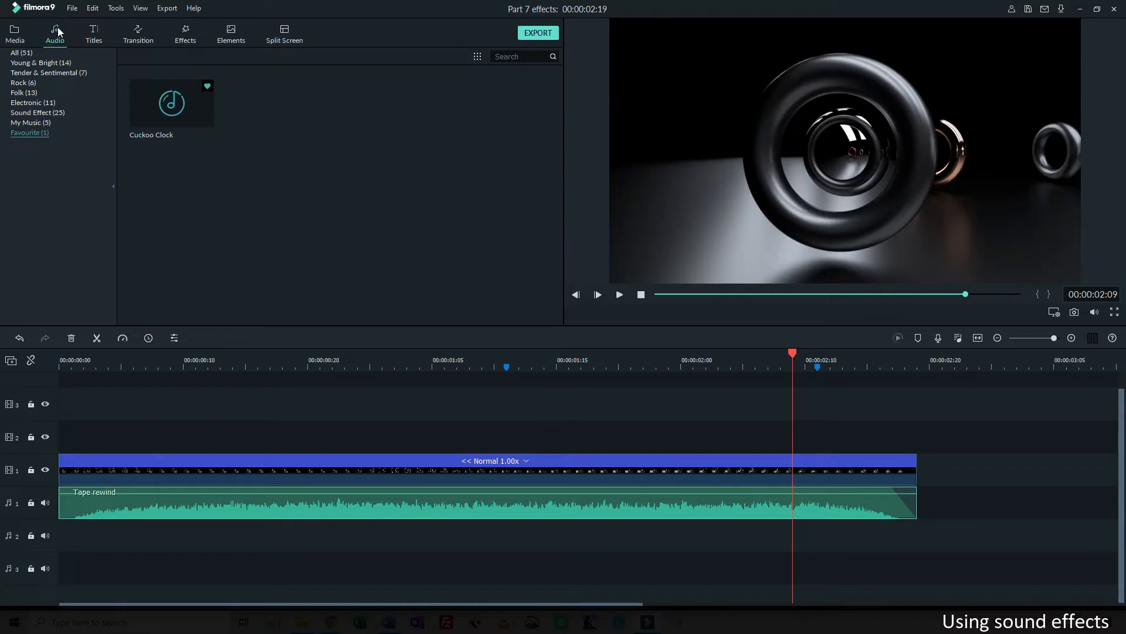
pyautogui.click(13, 36)
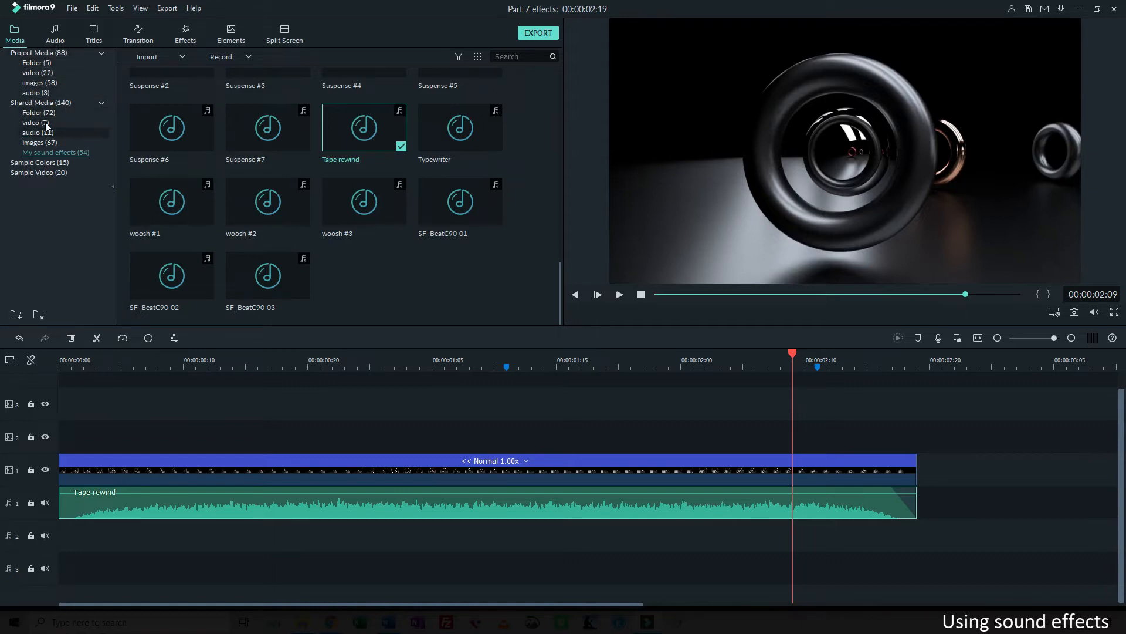
pyautogui.click(48, 154)
pyautogui.scroll(2, 389, 287)
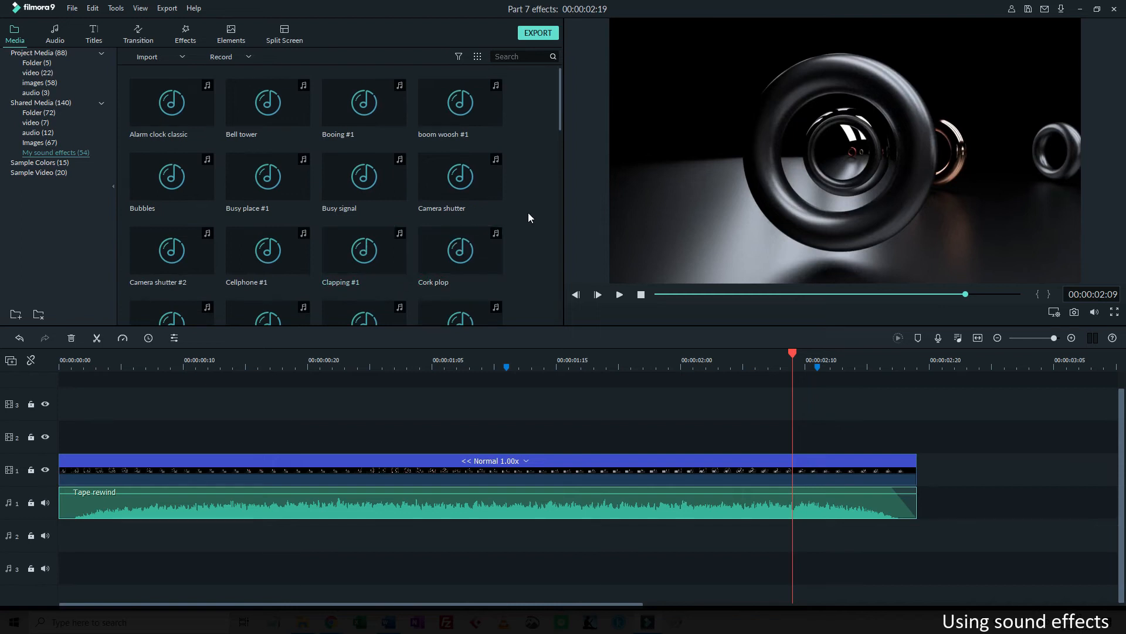